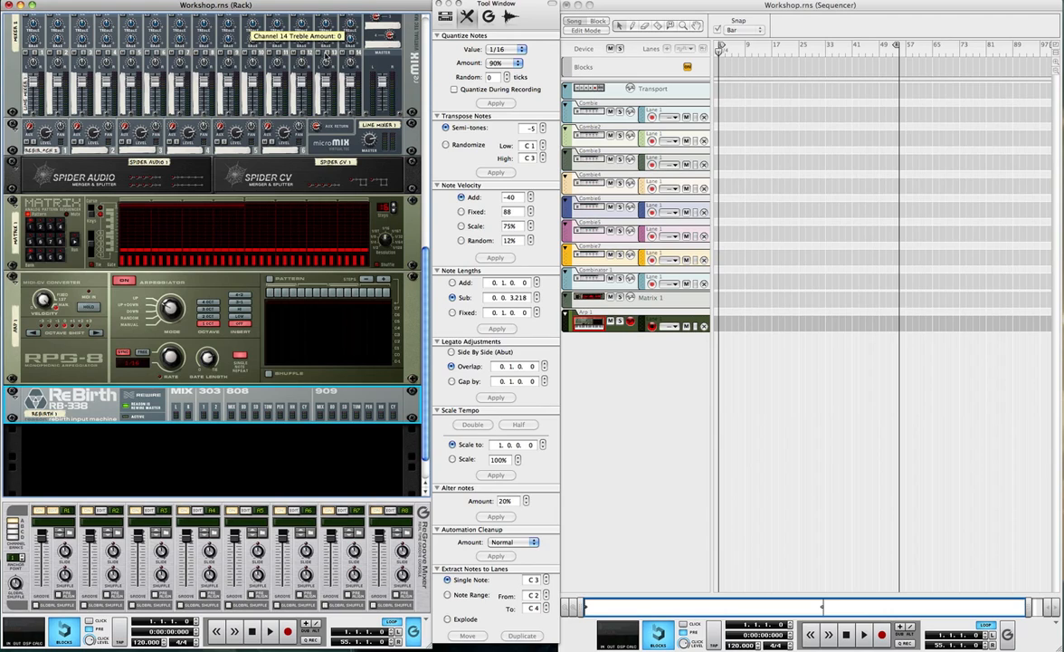
Show the back of the rack and create a SubTractor Analog Synthesizer below the ReBirth device.
scroll(329, 125, "up", 5)
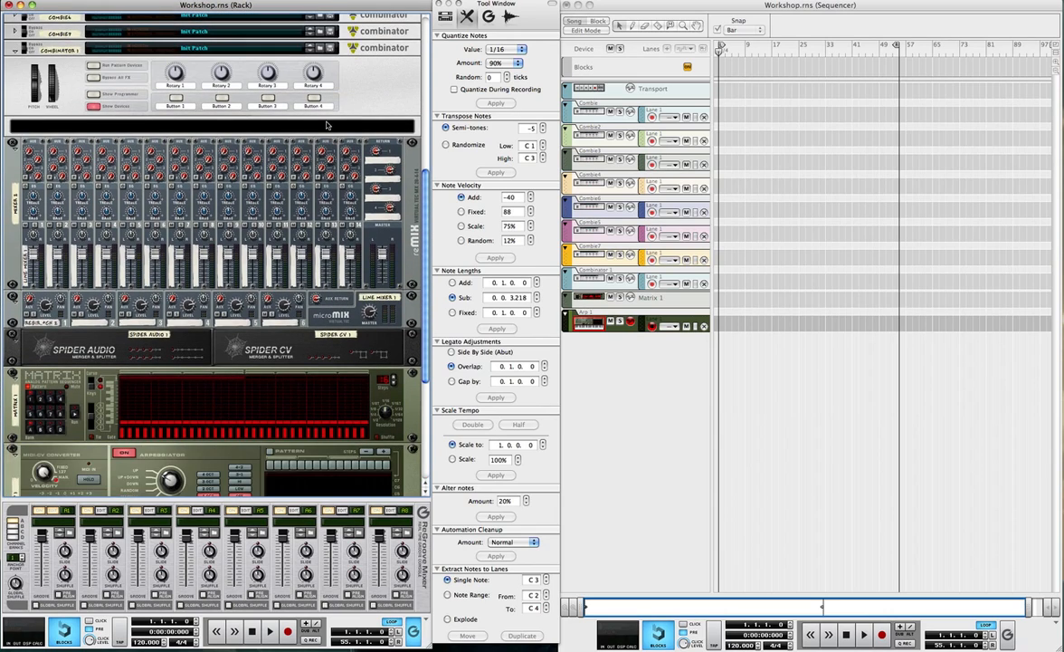
scroll(272, 144, "down", 5)
scroll(273, 151, "up", 2)
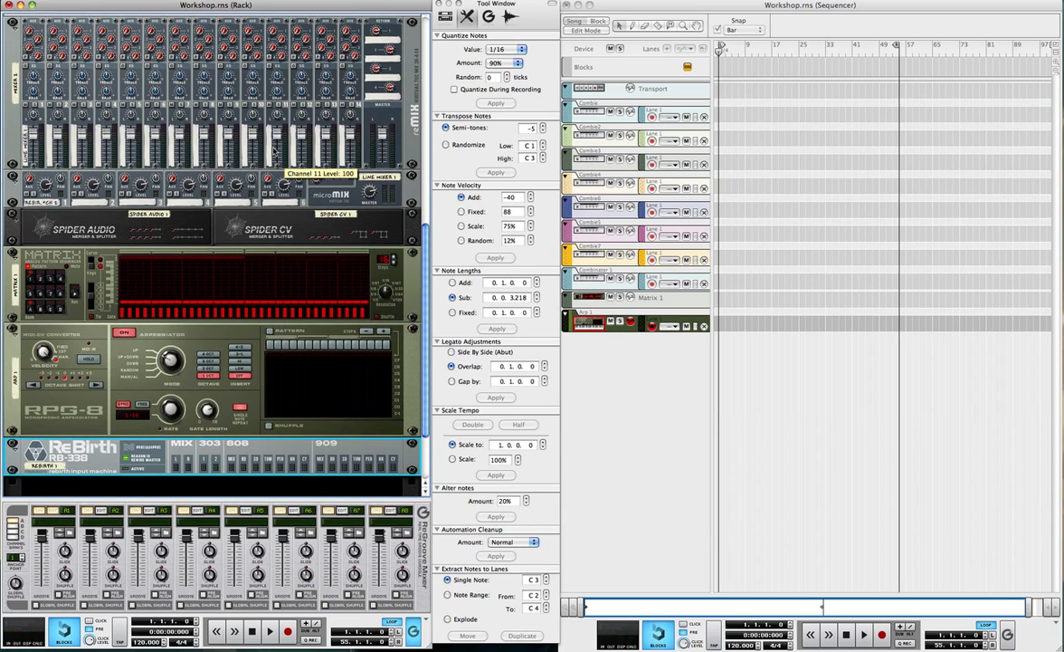
key("Tab")
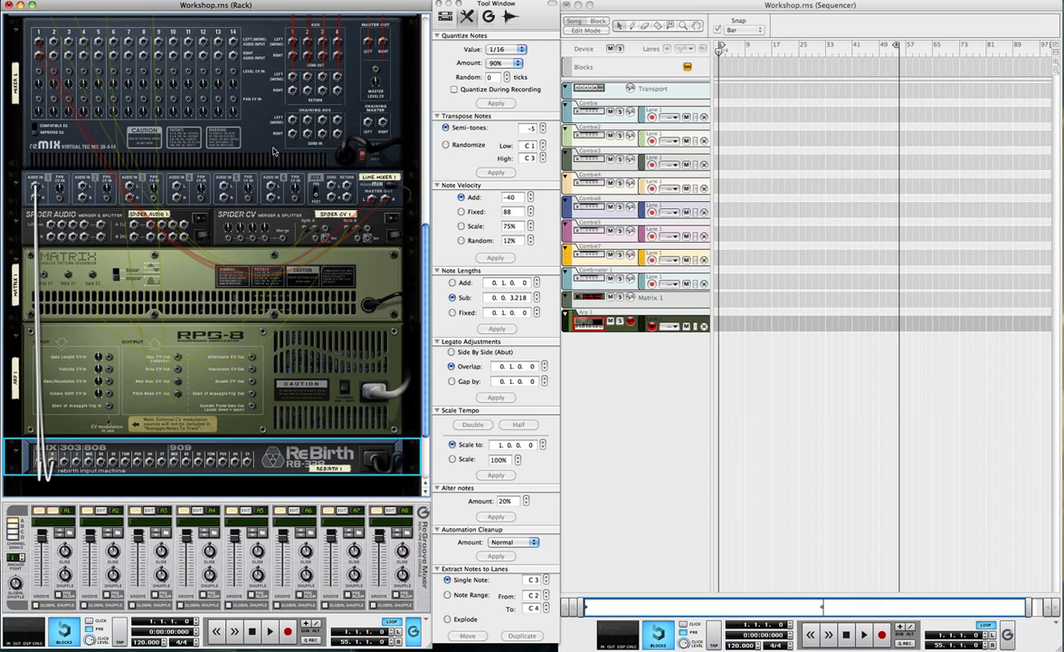
scroll(291, 299, "down", 5)
left_click(323, 423)
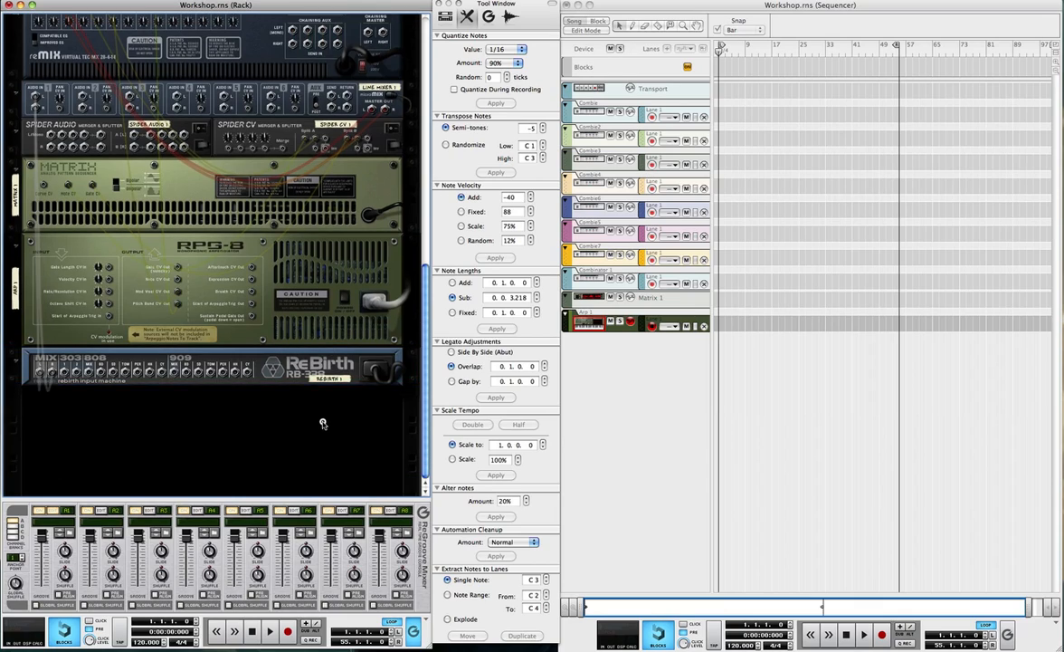
right_click(271, 409)
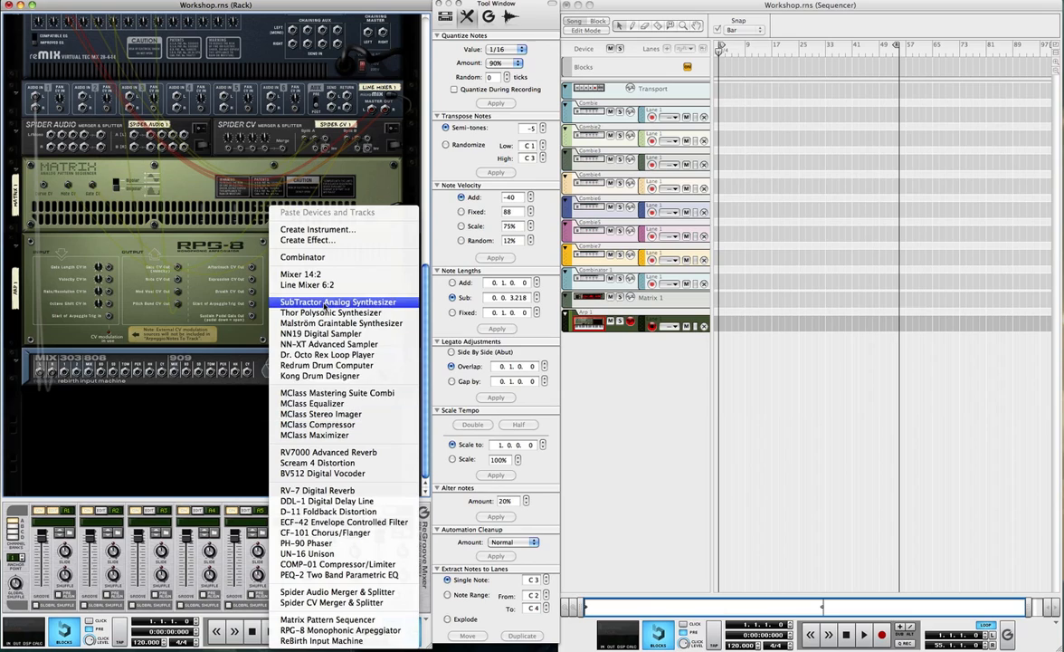
left_click(326, 306)
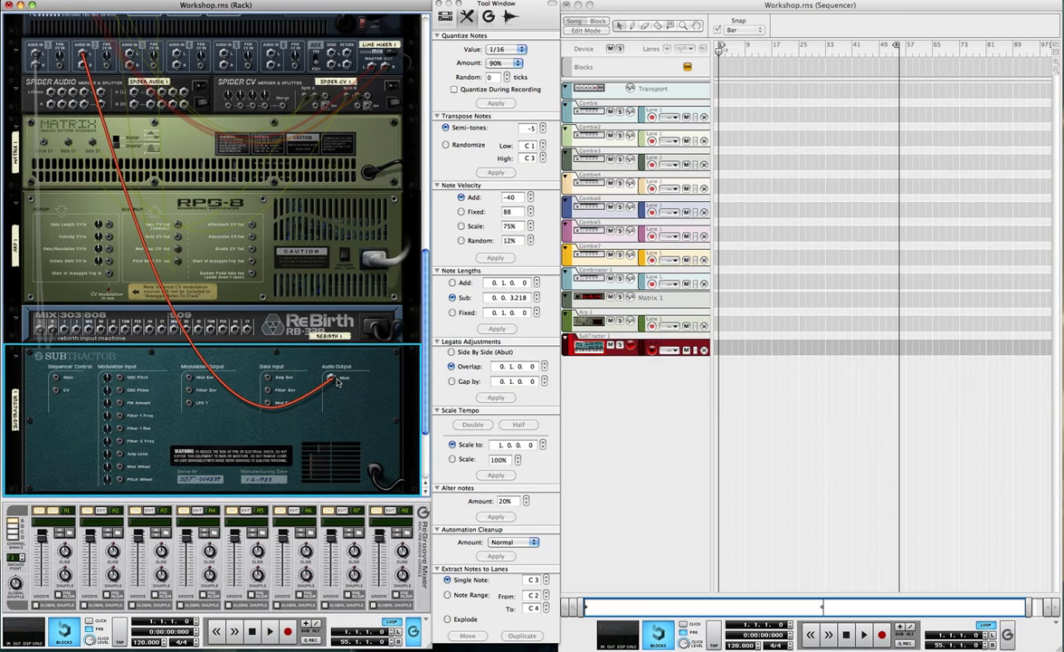
Unplug the SubTractor's audio output from the line mixer and initialize the SubTractor's patch on the front of the rack.
left_click_drag(333, 379, 353, 411)
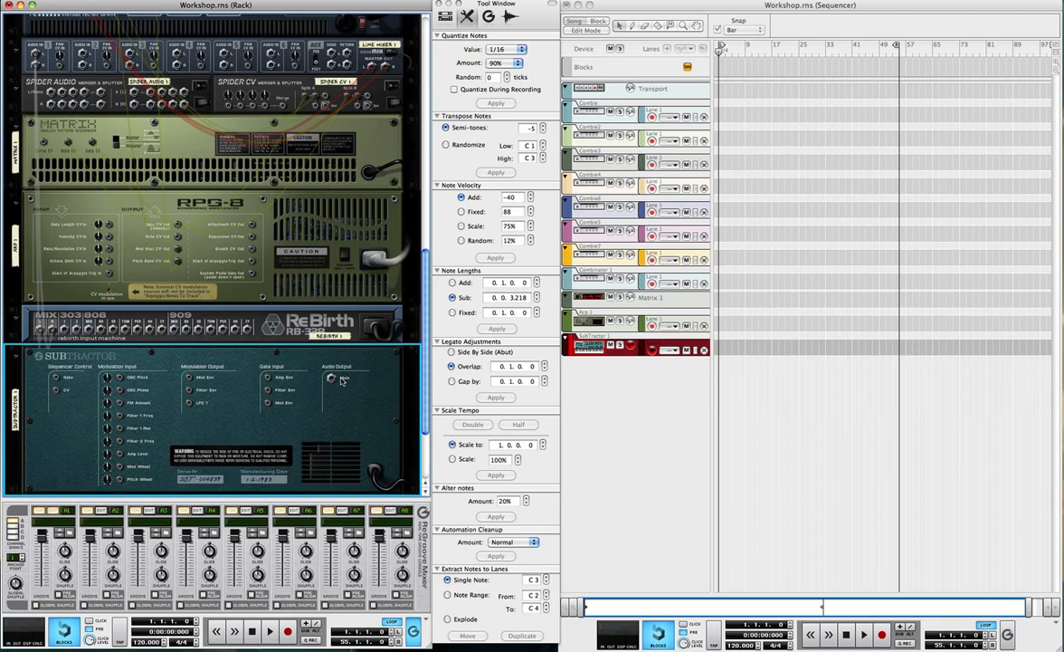
key("Tab")
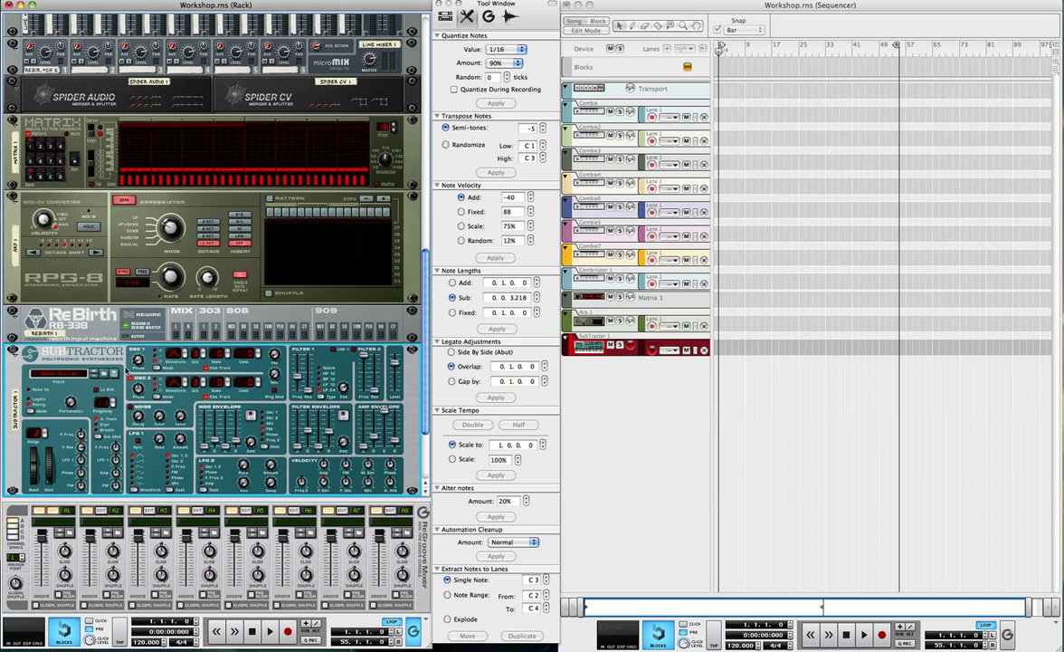
right_click(96, 355)
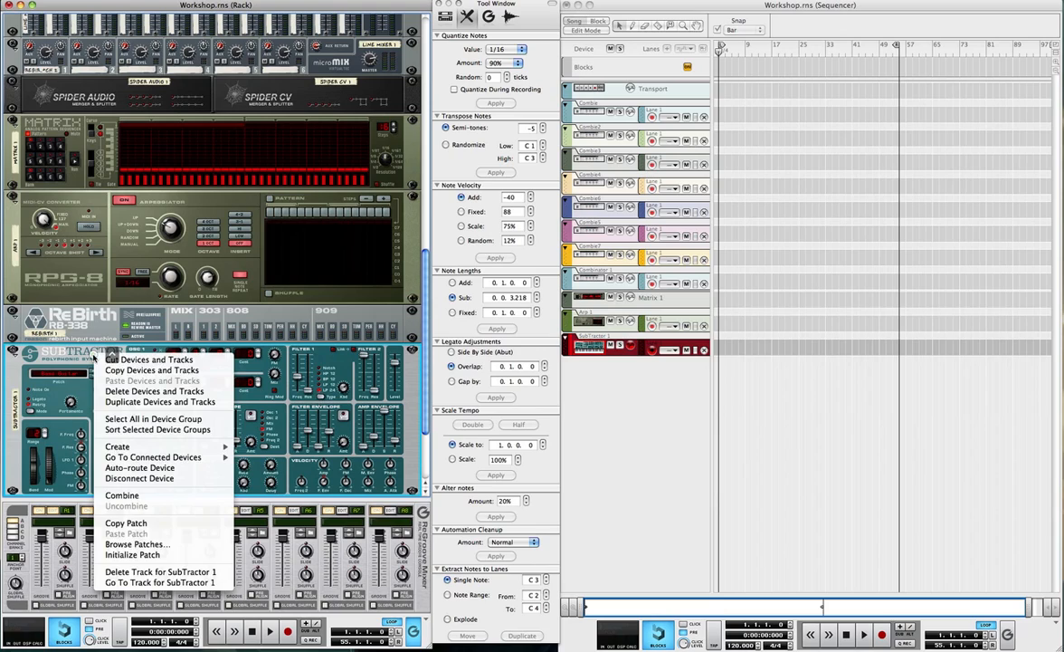
left_click(162, 555)
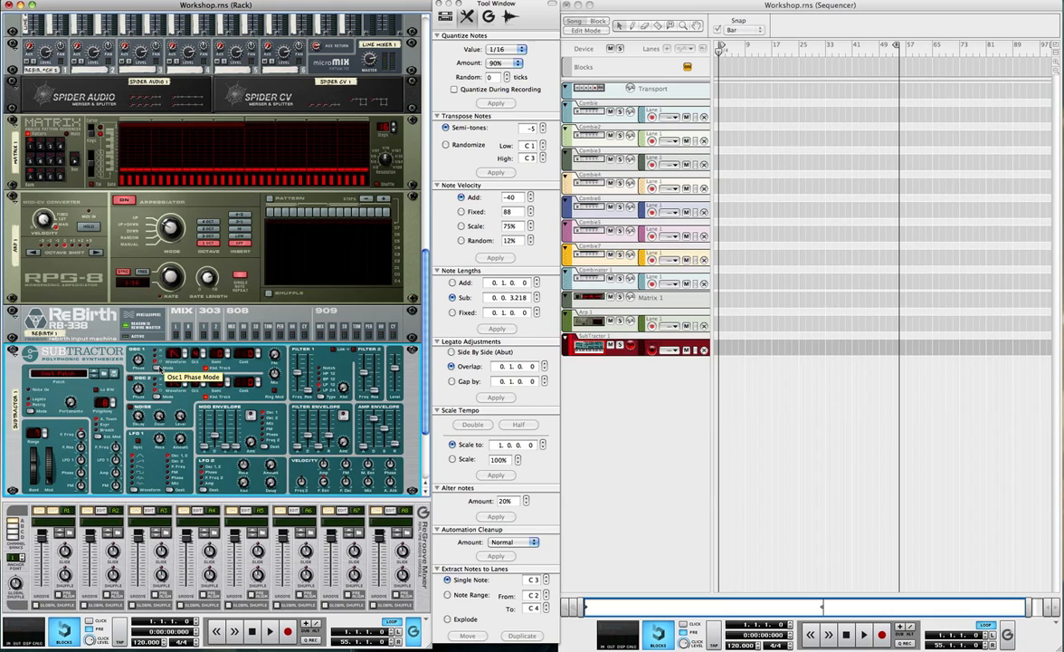
On the back of the rack, cable the SubTractor's main audio output to the line mixer's channel 2 audio input.
key("Tab")
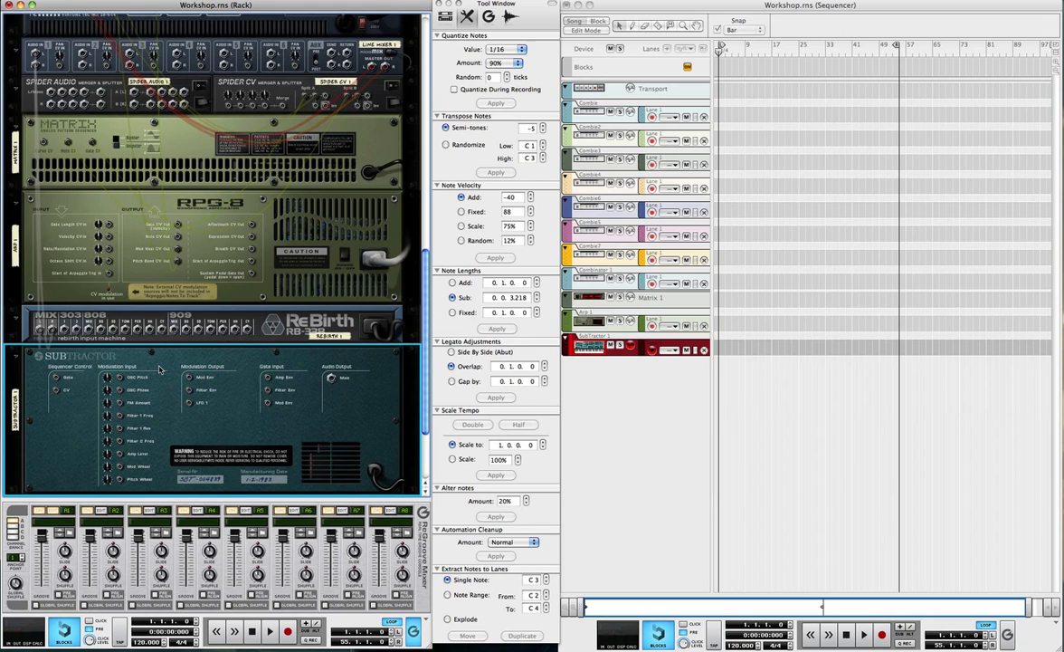
left_click_drag(331, 378, 80, 55)
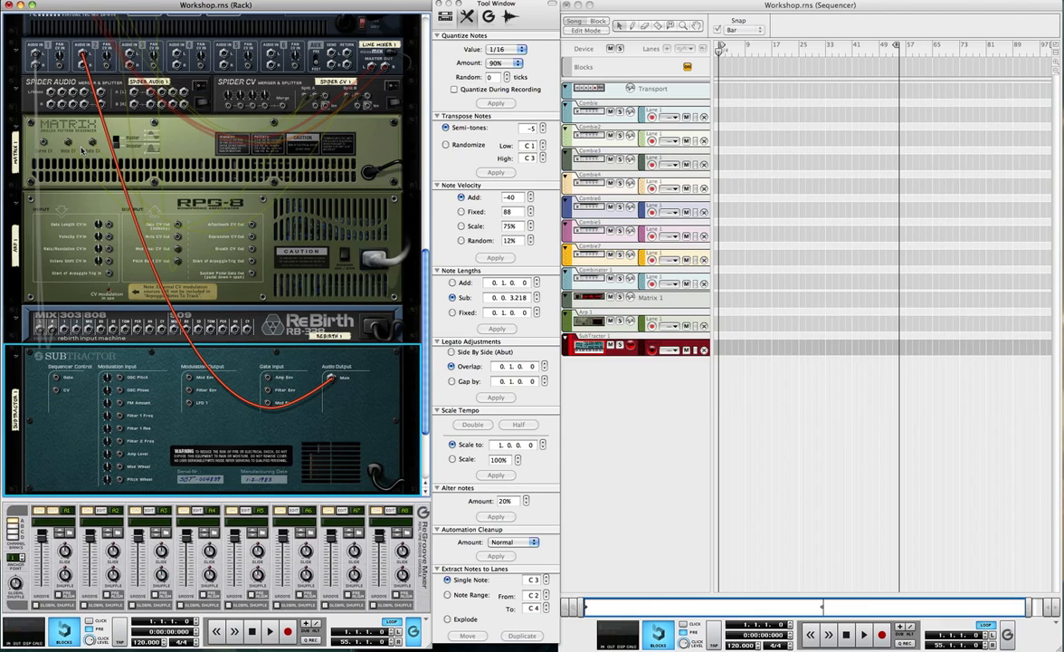
Create an RV-7 Digital Reverb below the SubTractor without any cables connected to it.
scroll(226, 326, "down", 2)
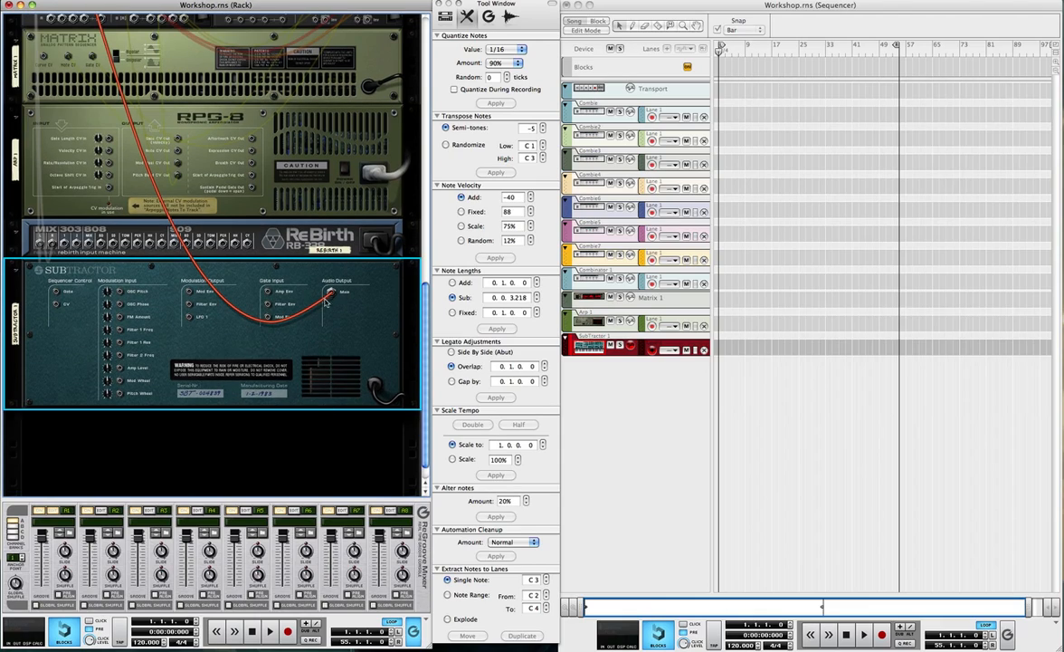
right_click(367, 332)
mouse_move(451, 426)
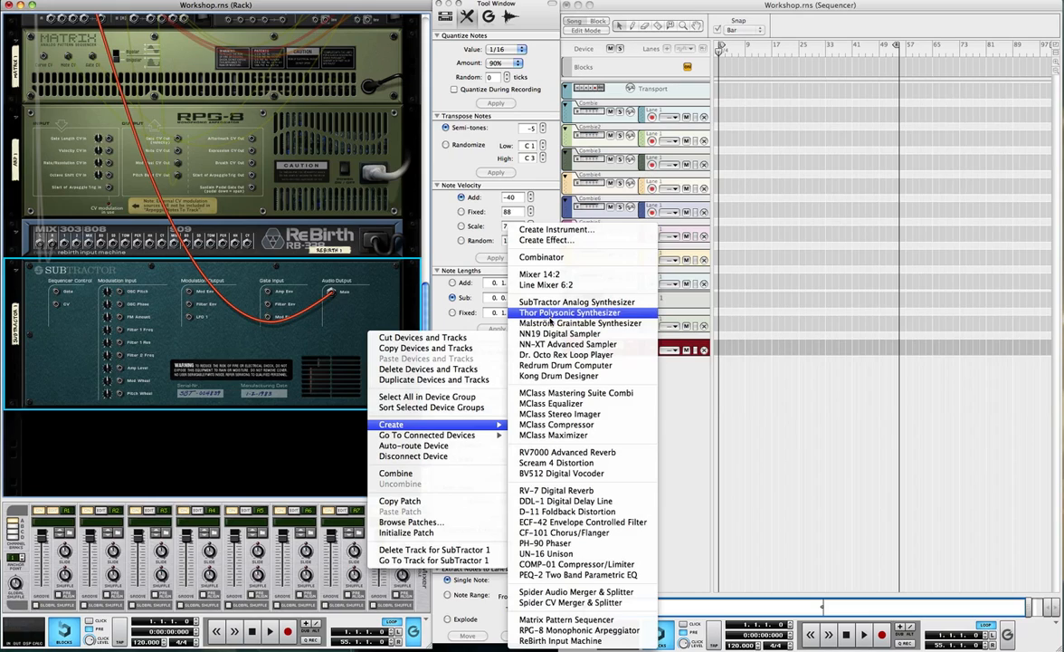
left_click(569, 495)
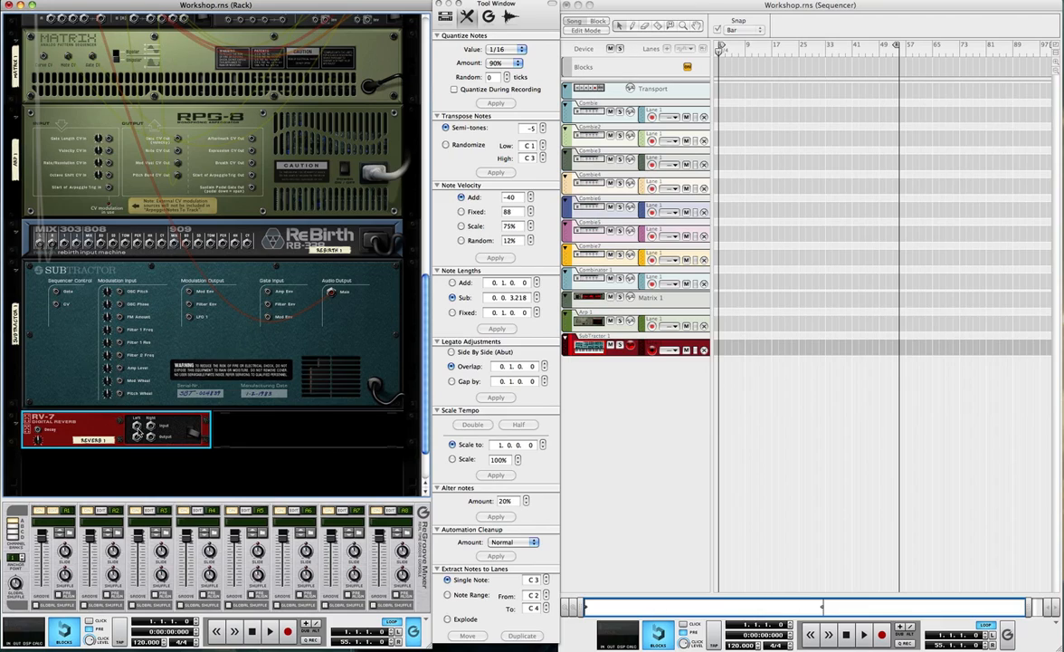
left_click_drag(135, 427, 253, 433)
scroll(217, 343, "up", 2)
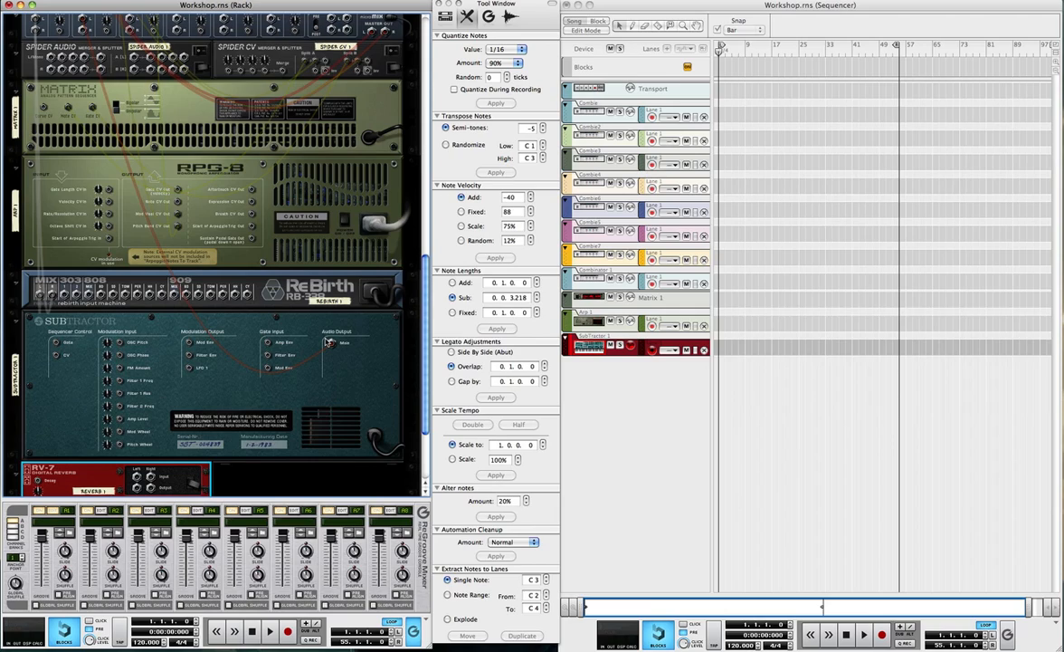
scroll(190, 362, "down", 3)
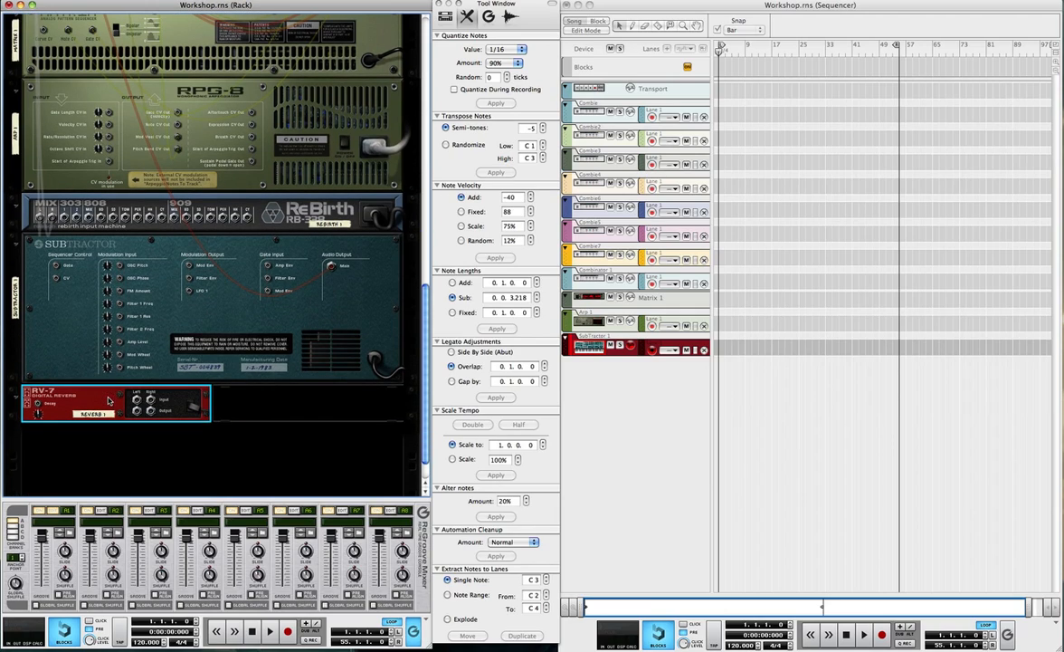
Create an unconnected MClass Compressor in the empty rack space below the RV-7 reverb.
left_click(237, 438)
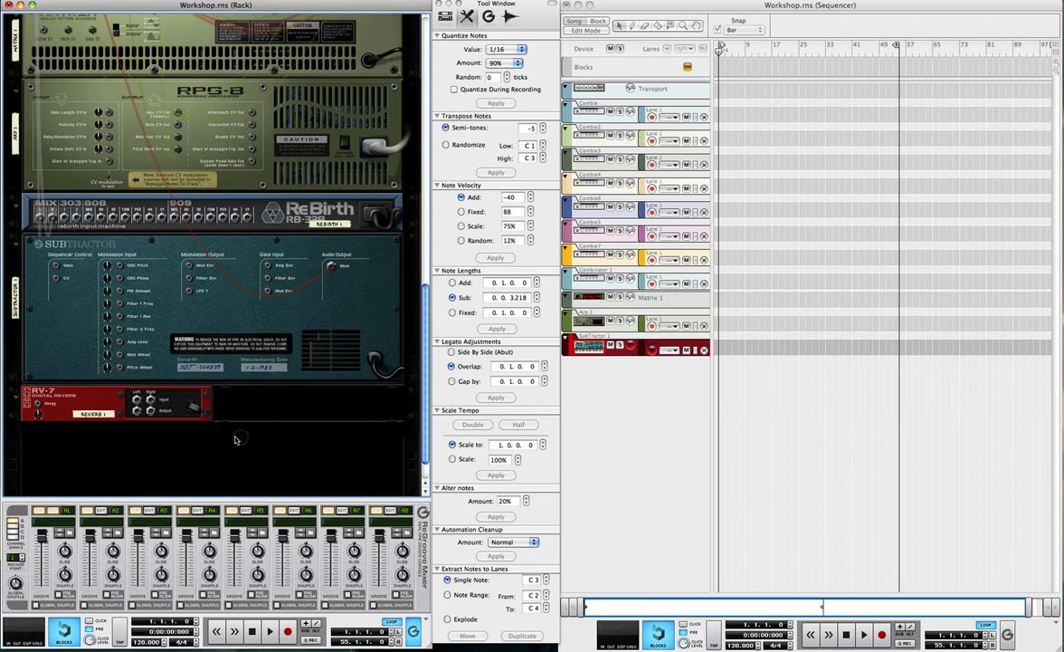
right_click(233, 438)
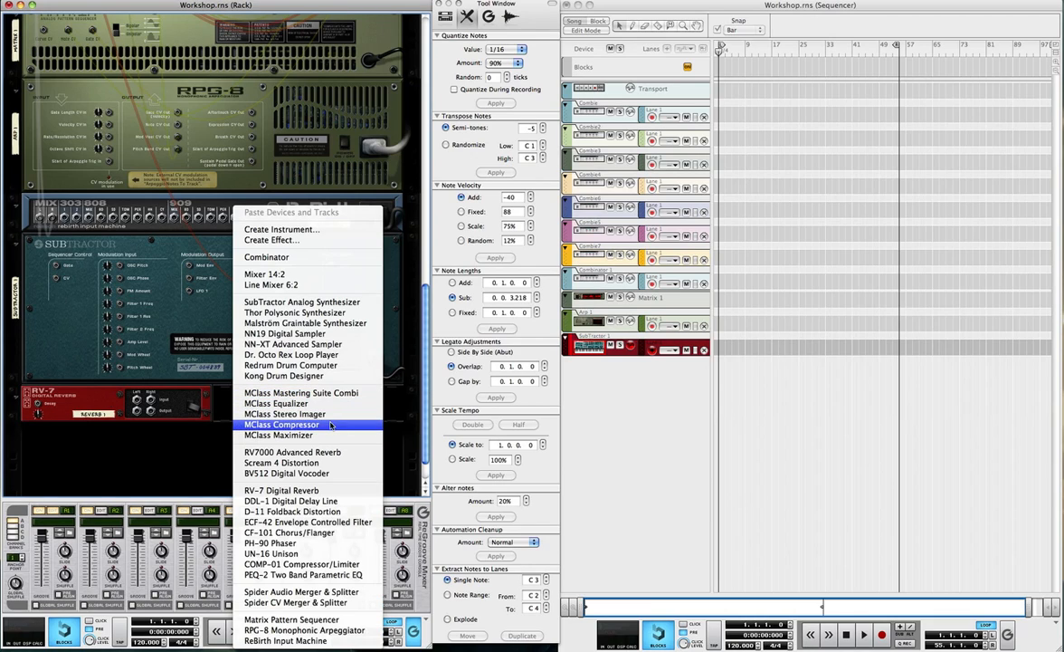
left_click(330, 422)
left_click(143, 406)
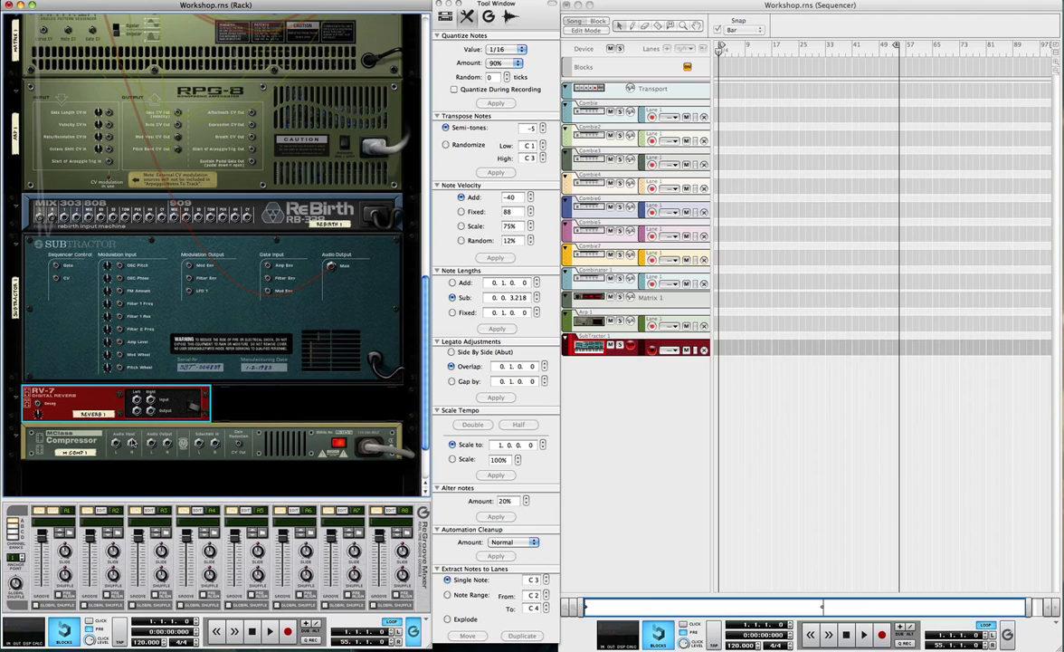
left_click_drag(168, 442, 200, 447)
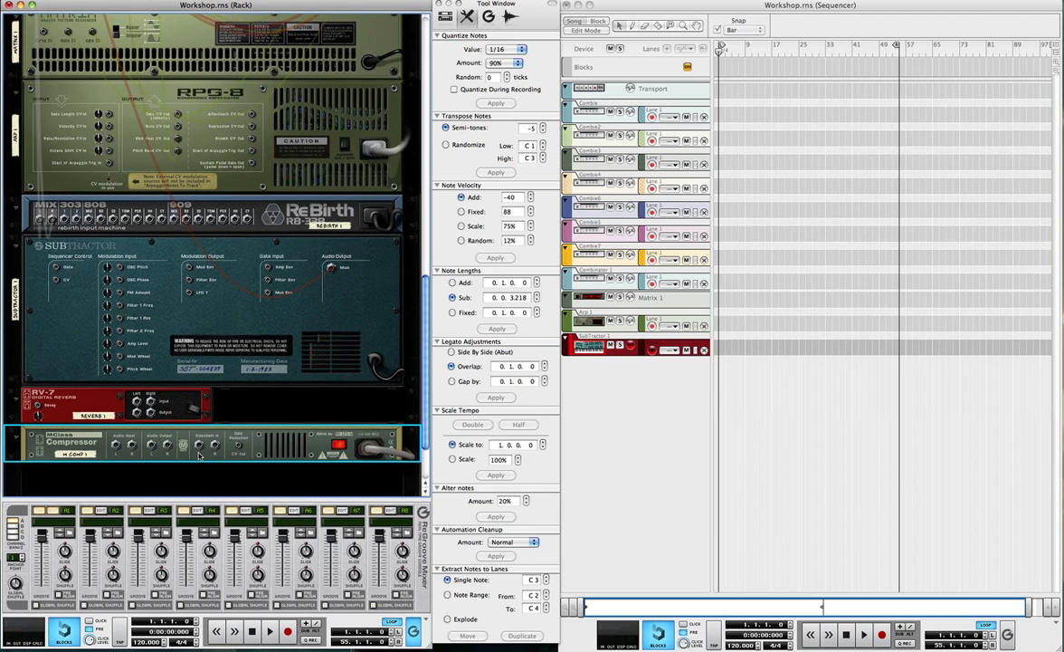
Cable the SubTractor output into the RV-7's left input, the reverb outputs into the MClass Compressor, and the compressor outputs into line mixer channel 2.
left_click_drag(331, 268, 137, 401)
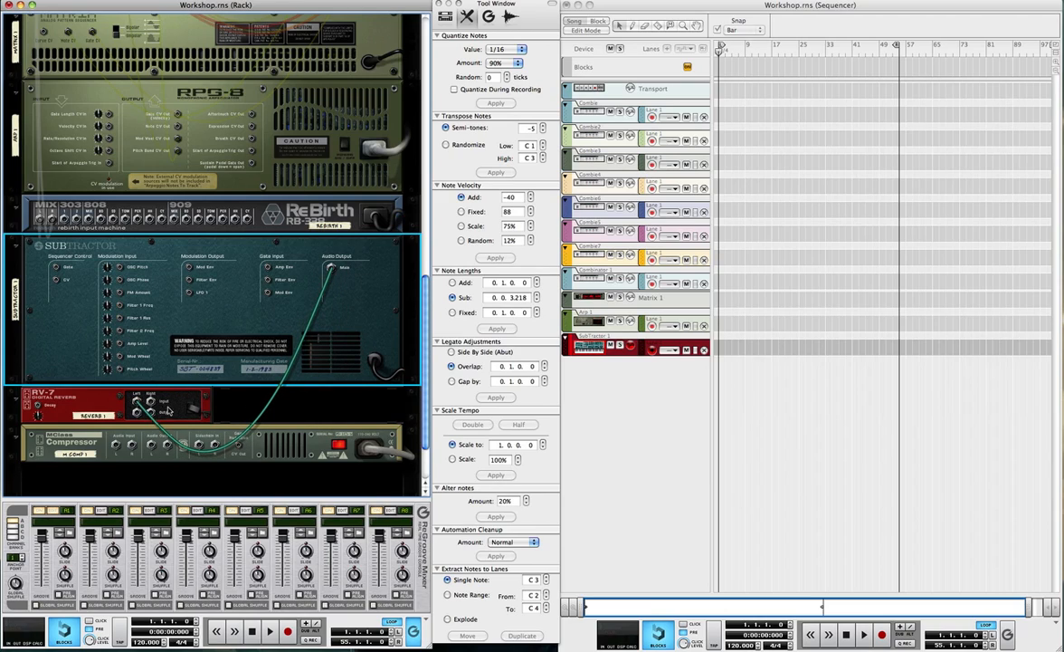
left_click_drag(136, 400, 84, 106)
scroll(278, 380, "up", 3)
scroll(233, 362, "up", 1)
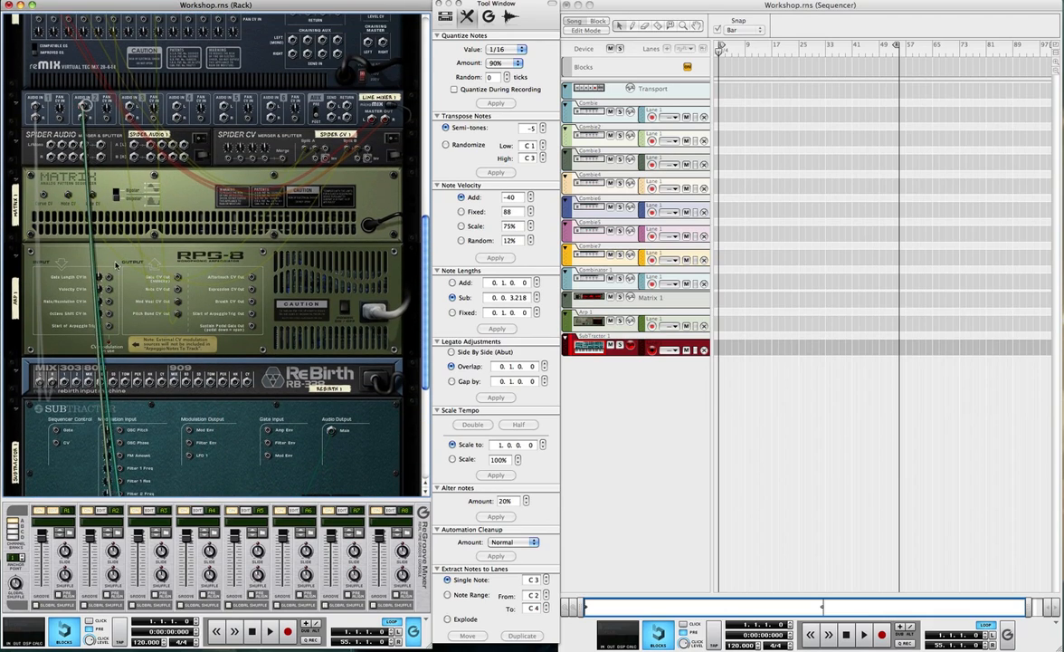
Select the SubTractor, RV-7 reverb and MClass Compressor in turn to examine the cables attached to each device.
scroll(118, 289, "down", 5)
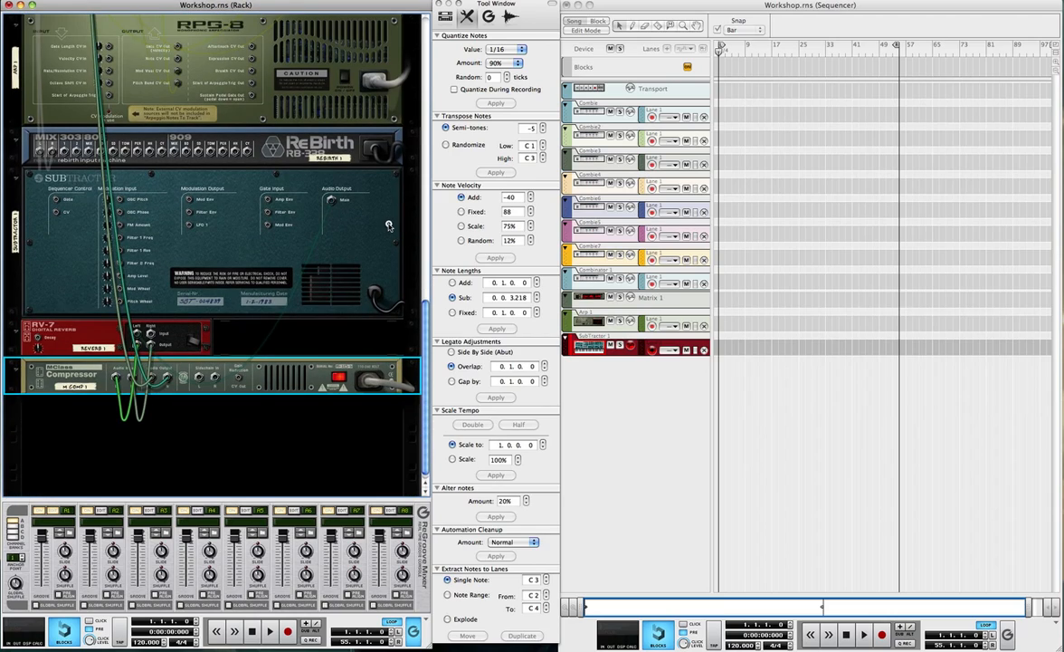
left_click(389, 225)
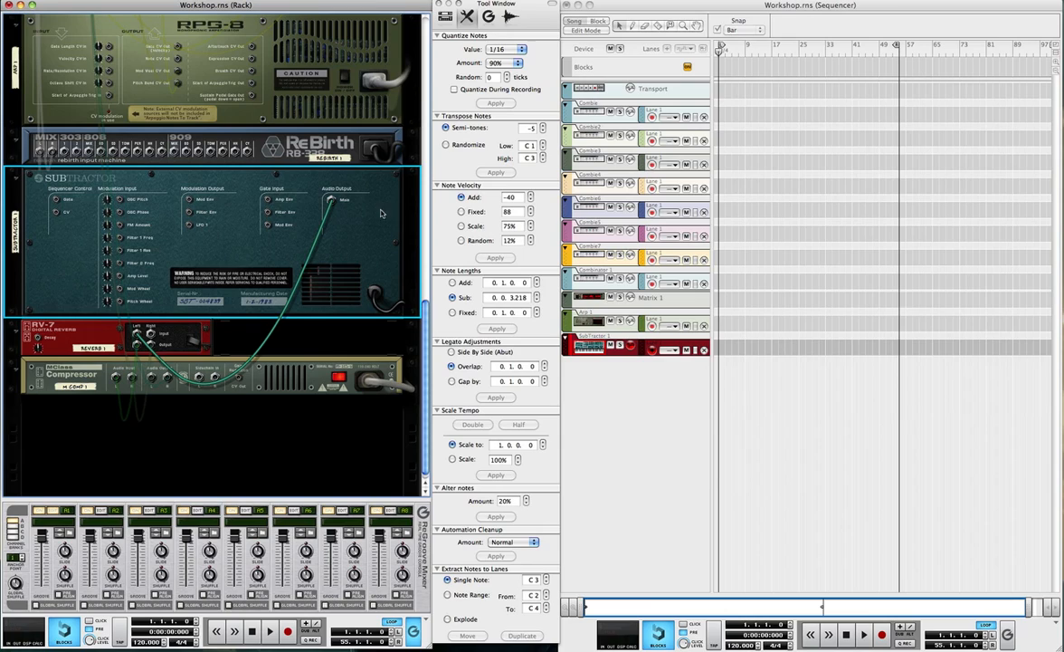
left_click(96, 338)
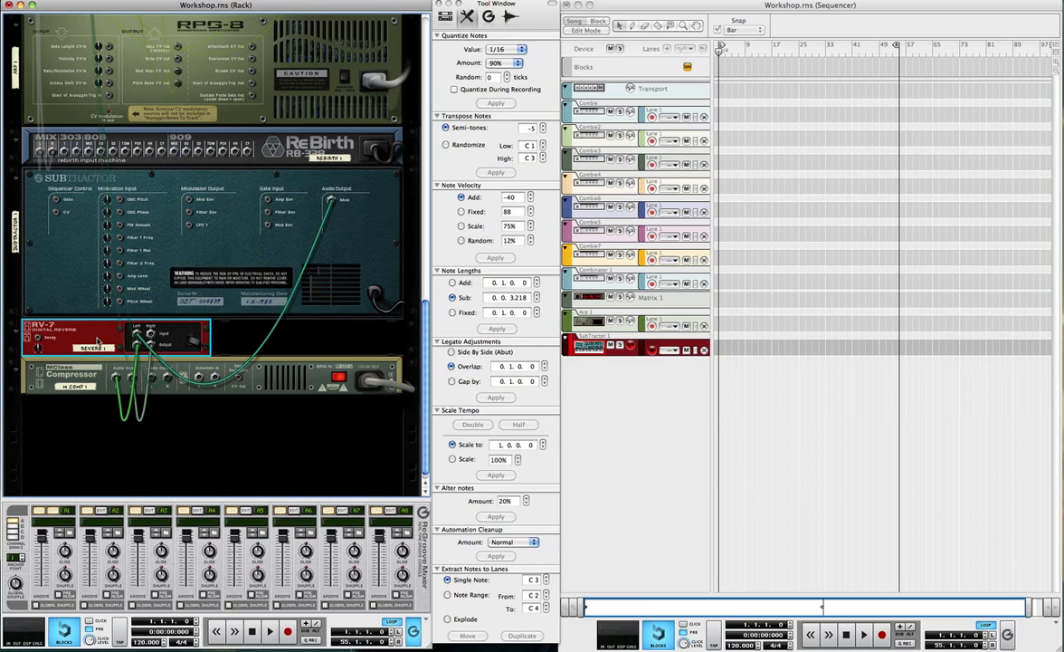
scroll(95, 353, "up", 5)
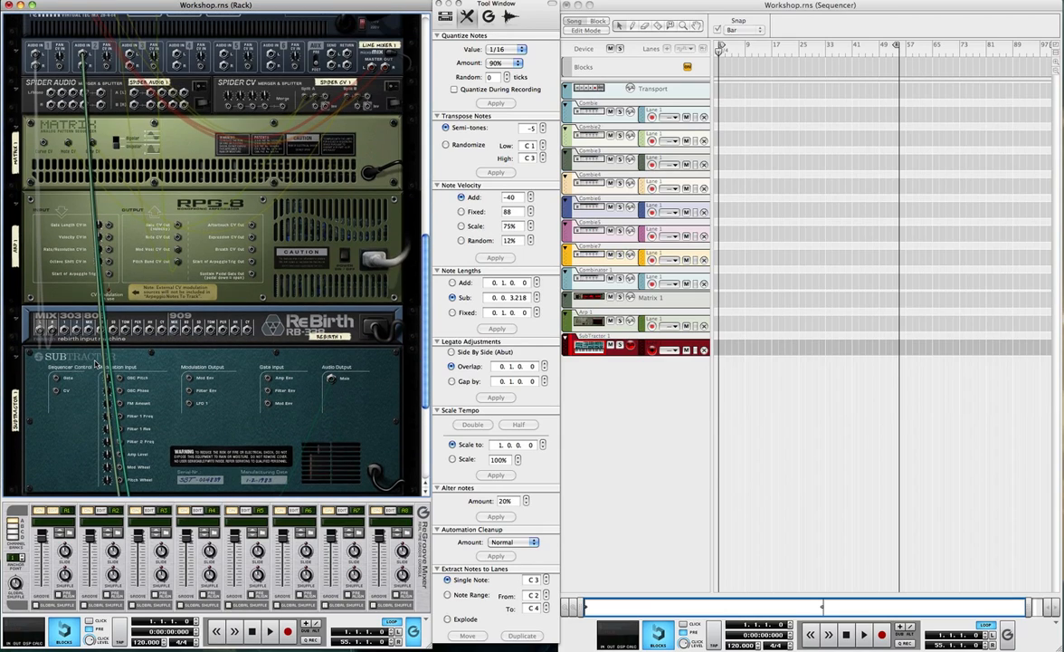
scroll(95, 364, "down", 5)
left_click(169, 360)
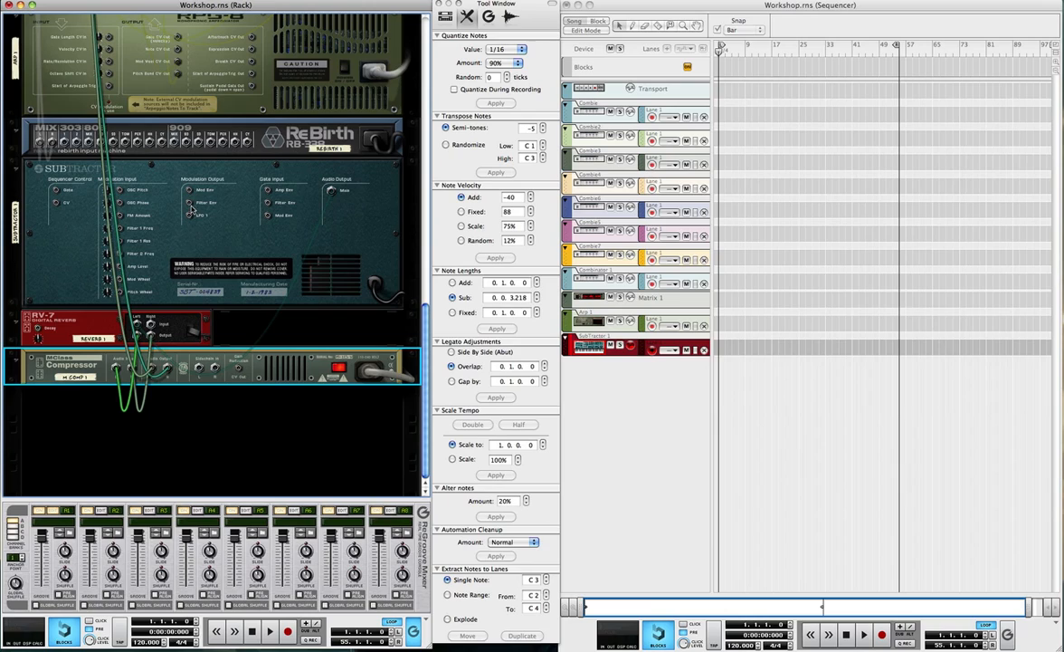
left_click(175, 177)
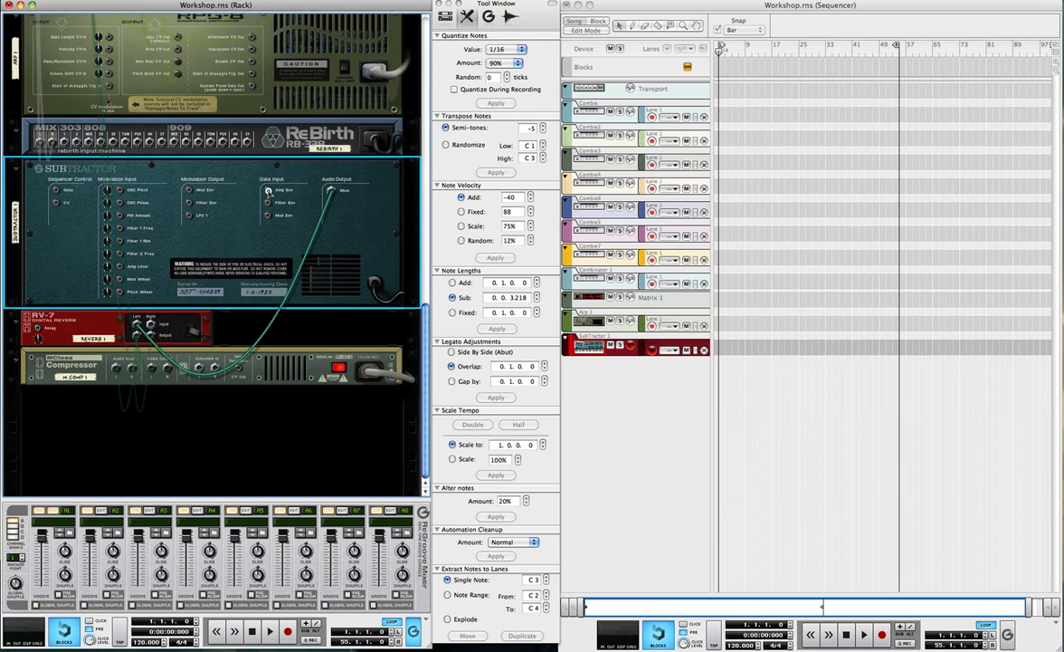
Select the RPG-8 arpeggiator and trace its CV output cables up to the Combinator's modulation inputs.
scroll(154, 326, "up", 5)
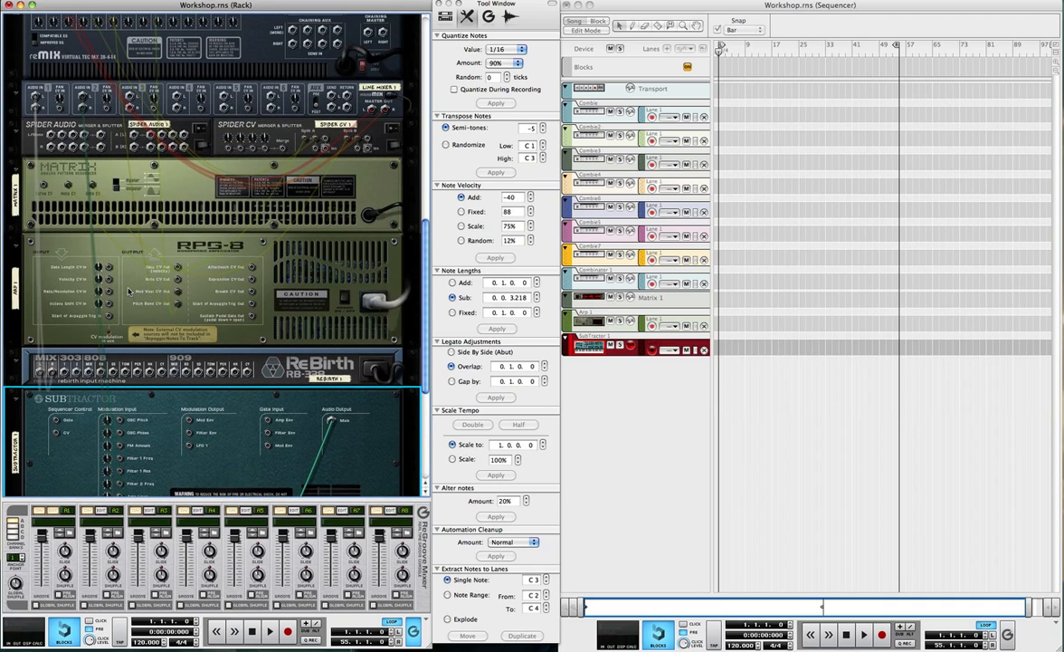
left_click(181, 290)
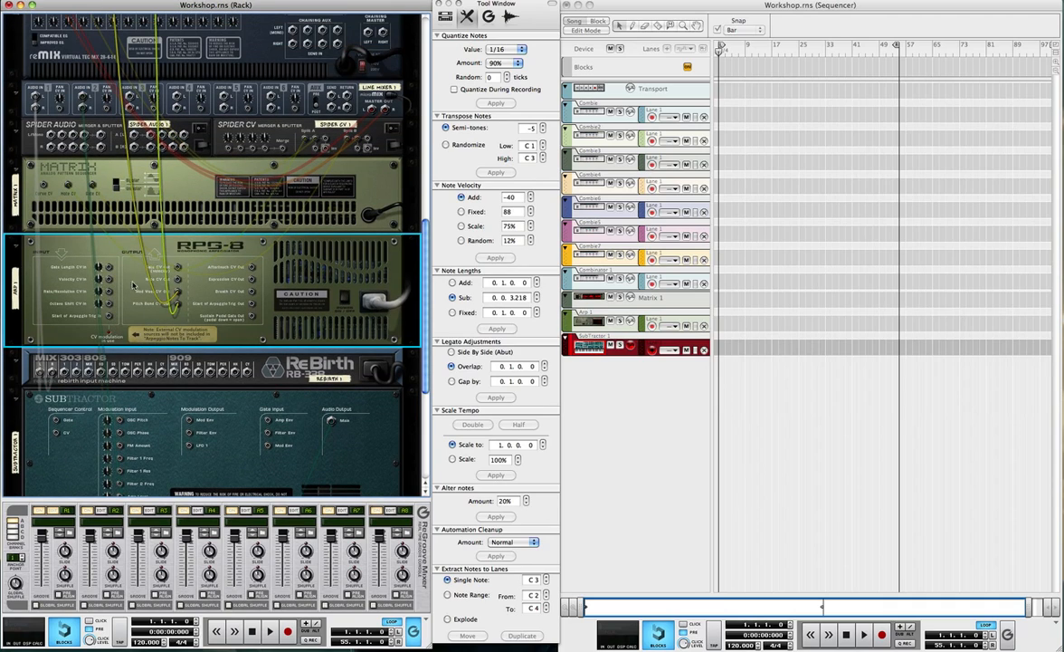
scroll(174, 294, "up", 3)
scroll(174, 295, "up", 3)
scroll(177, 297, "down", 4)
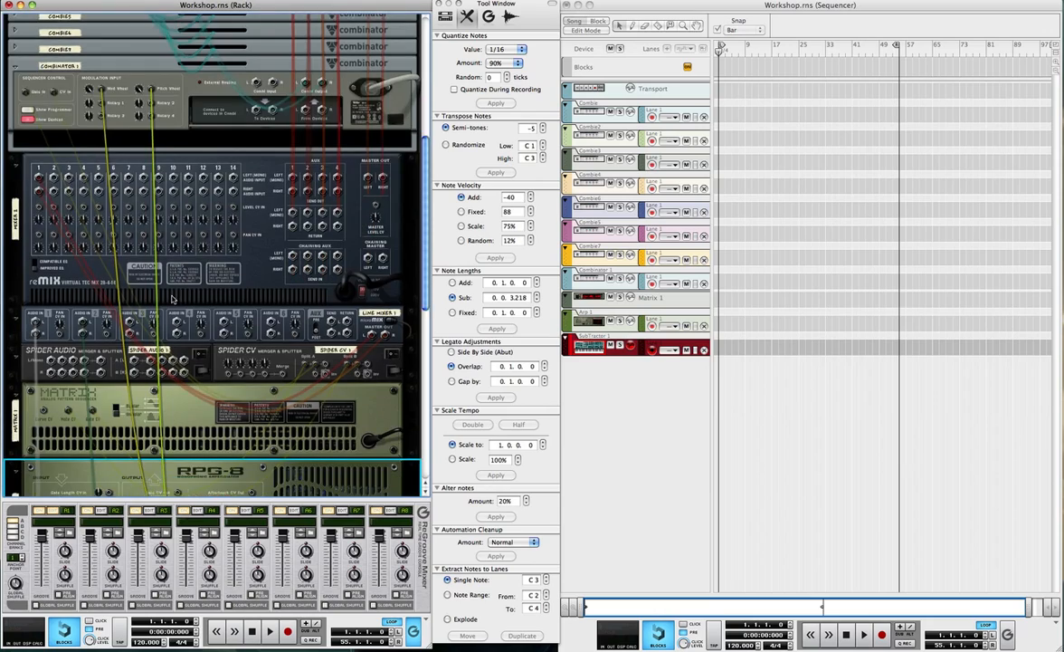
scroll(184, 302, "down", 2)
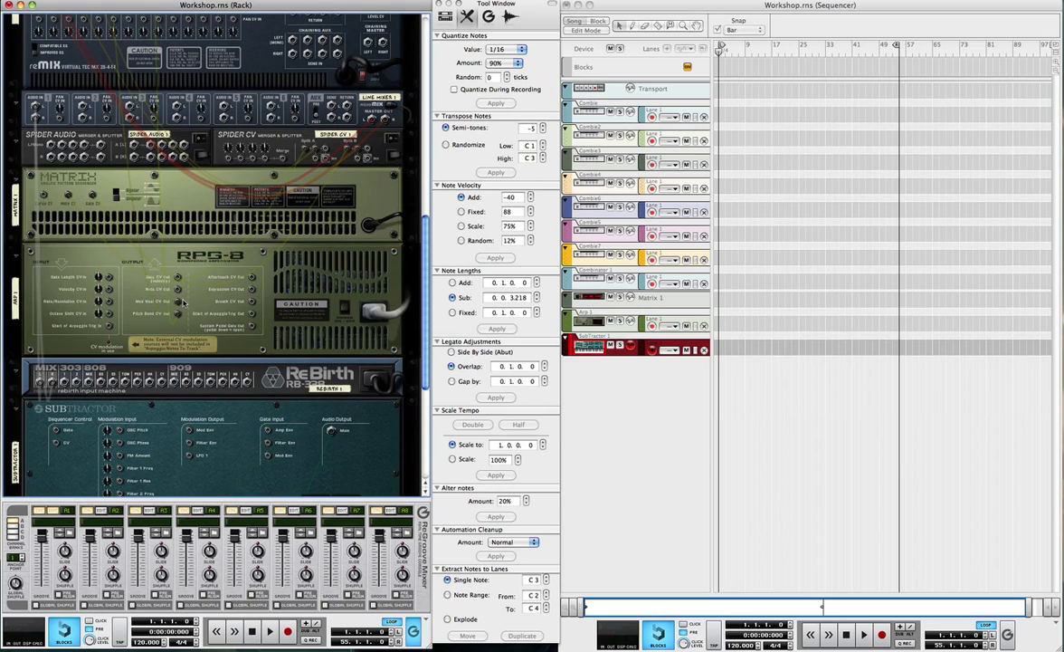
left_click(186, 272)
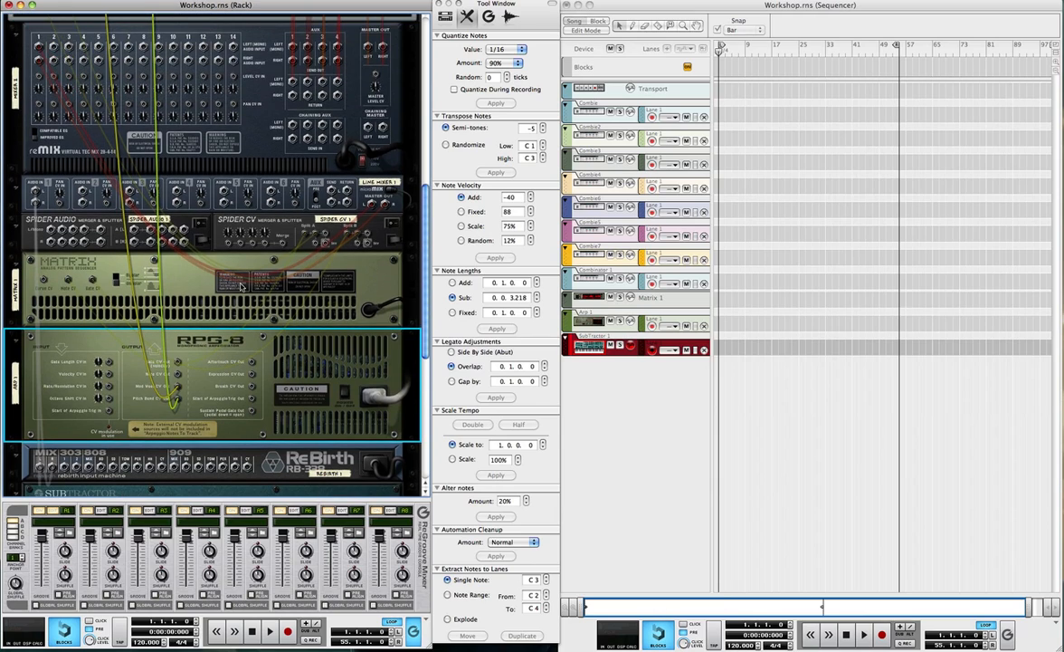
scroll(231, 285, "down", 5)
scroll(237, 290, "up", 1)
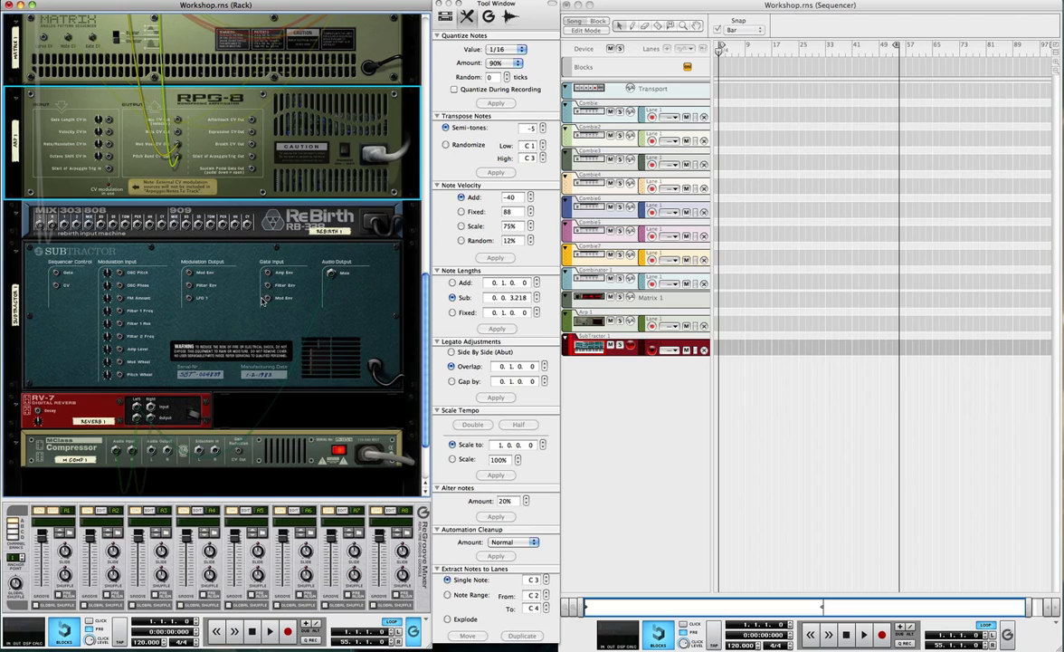
Select the SubTractor and flip the rack between front and back to compare its front controls with its rear modulation jacks.
key("Tab")
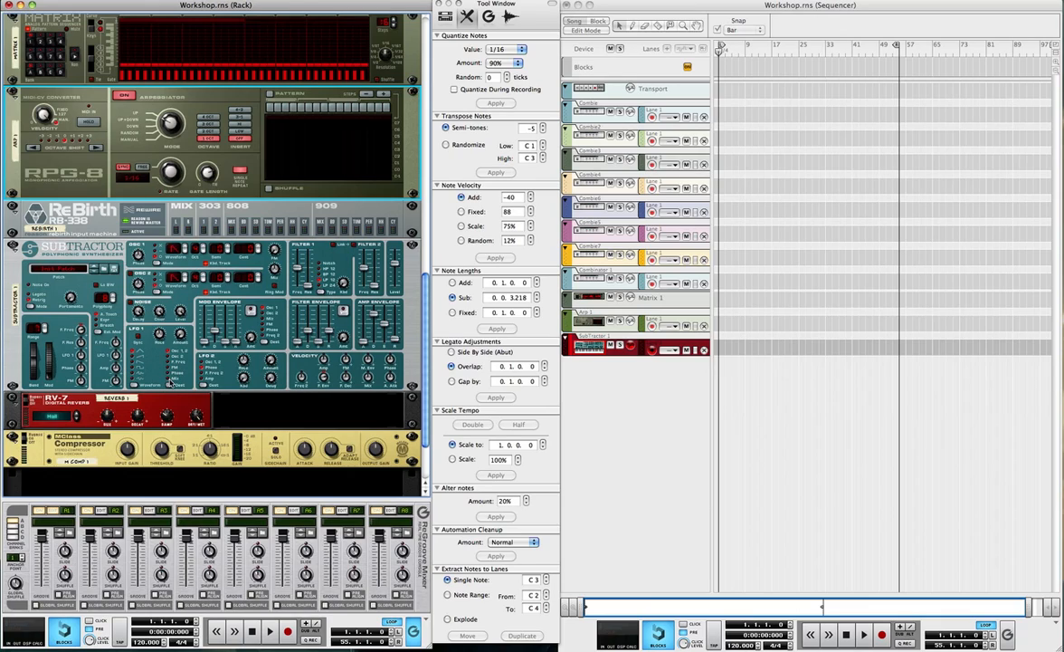
left_click(170, 388)
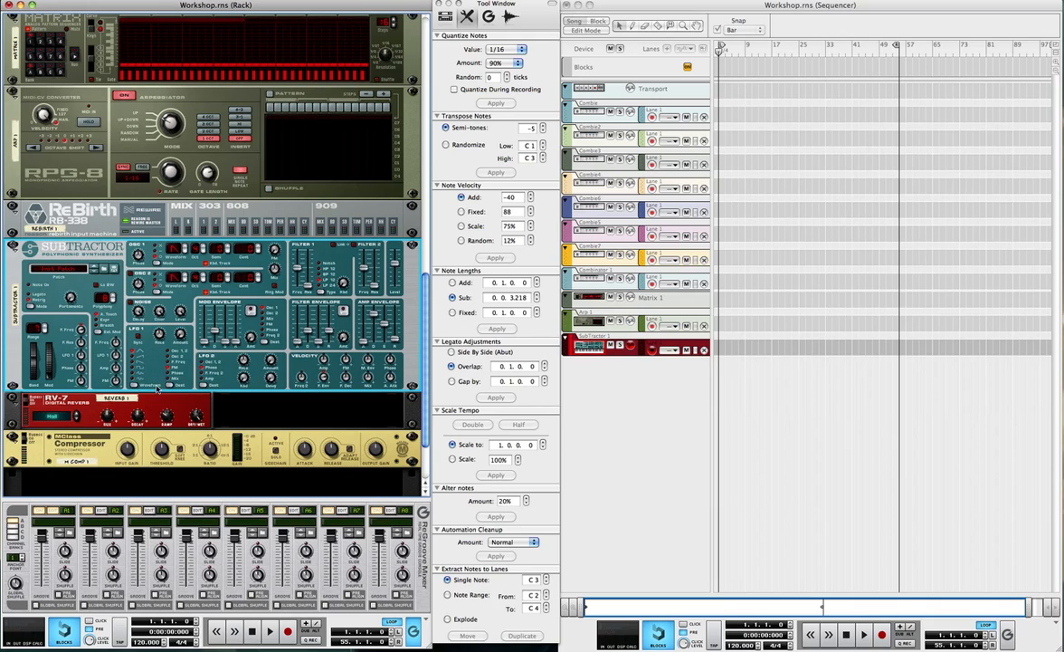
key("Tab")
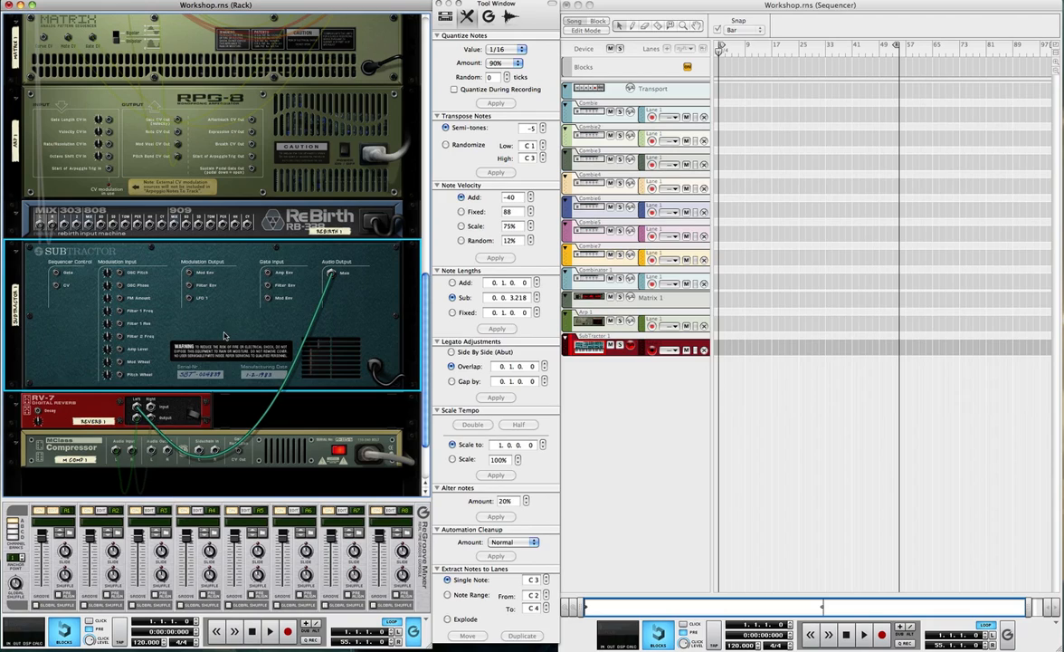
key("Tab")
mouse_move(227, 336)
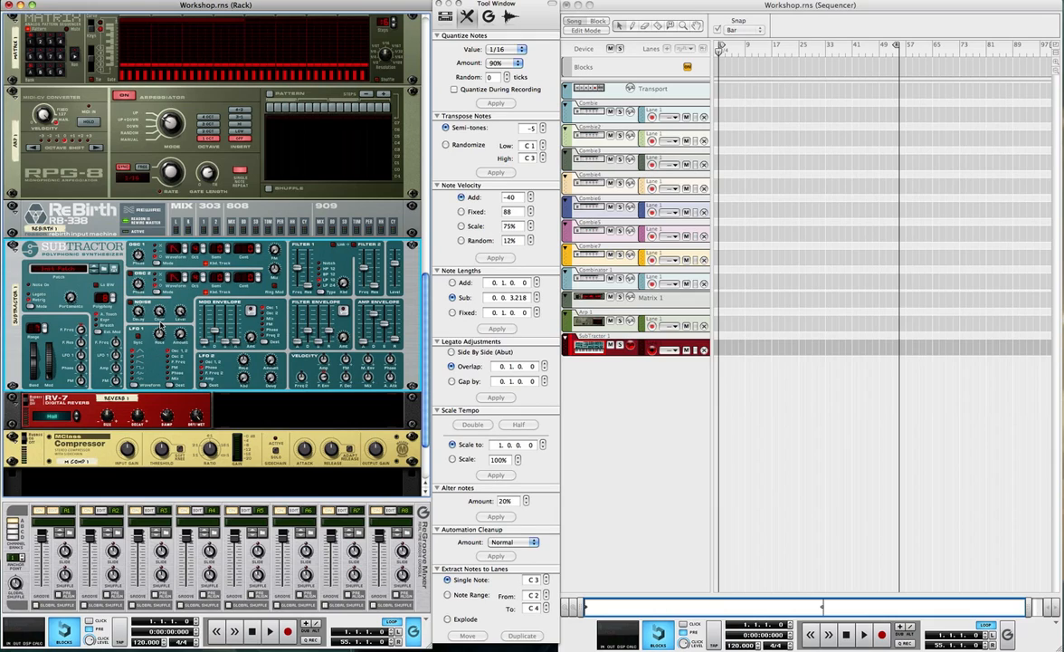
key("Tab")
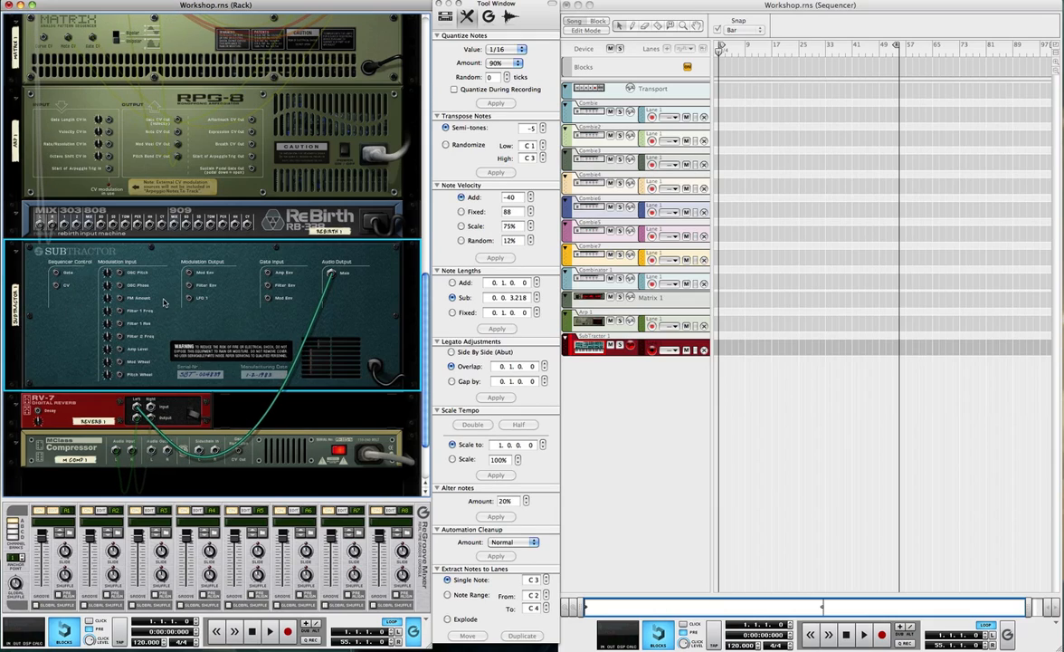
Try cabling the SubTractor's LFO 1 modulation output into its own Osc Pitch modulation input, and undo the connection.
left_click_drag(120, 272, 185, 321)
mouse_move(190, 297)
left_mouse_down()
mouse_move(256, 317)
mouse_move(198, 337)
mouse_move(135, 308)
mouse_move(120, 273)
left_mouse_up()
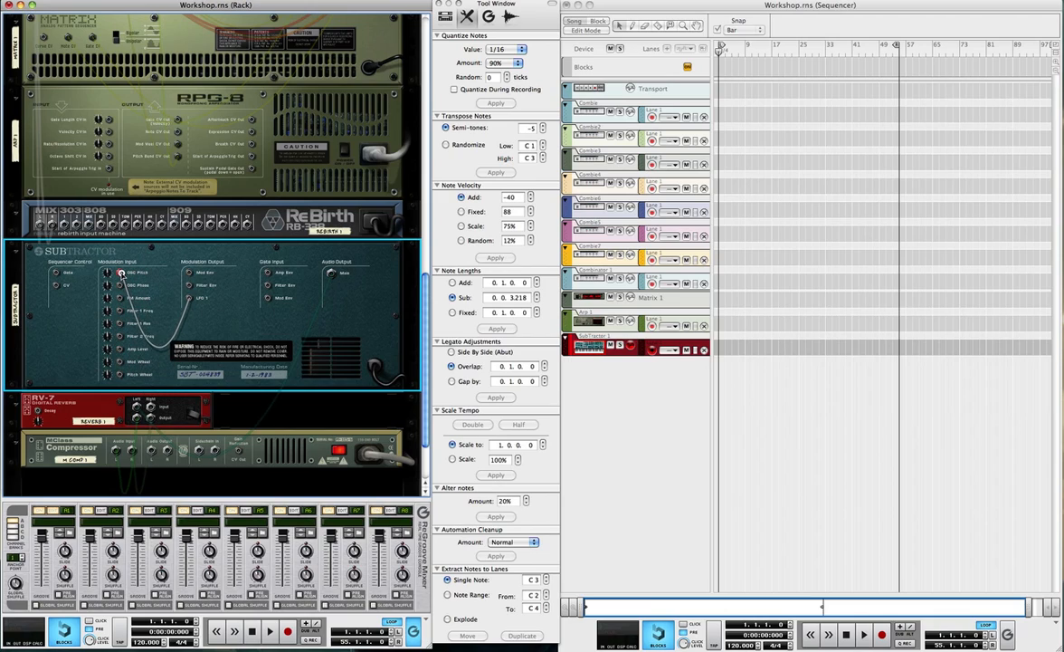
key("super+z")
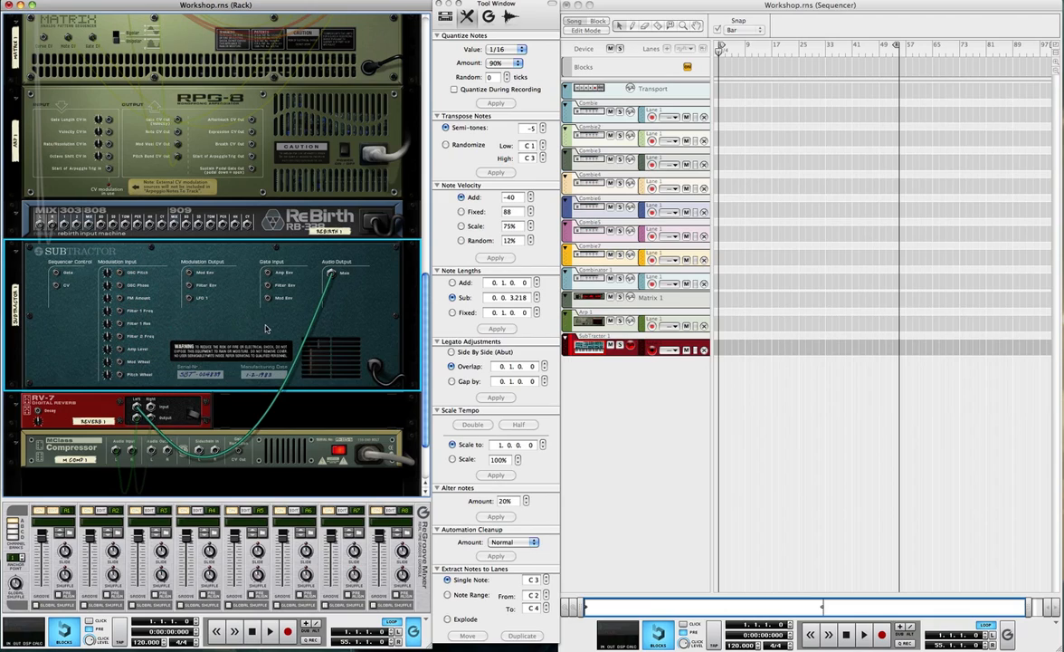
Duplicate the SubTractor directly below the original and cable the original's LFO 1 output into the copy's Osc Phase modulation input.
left_click_drag(267, 329, 342, 371)
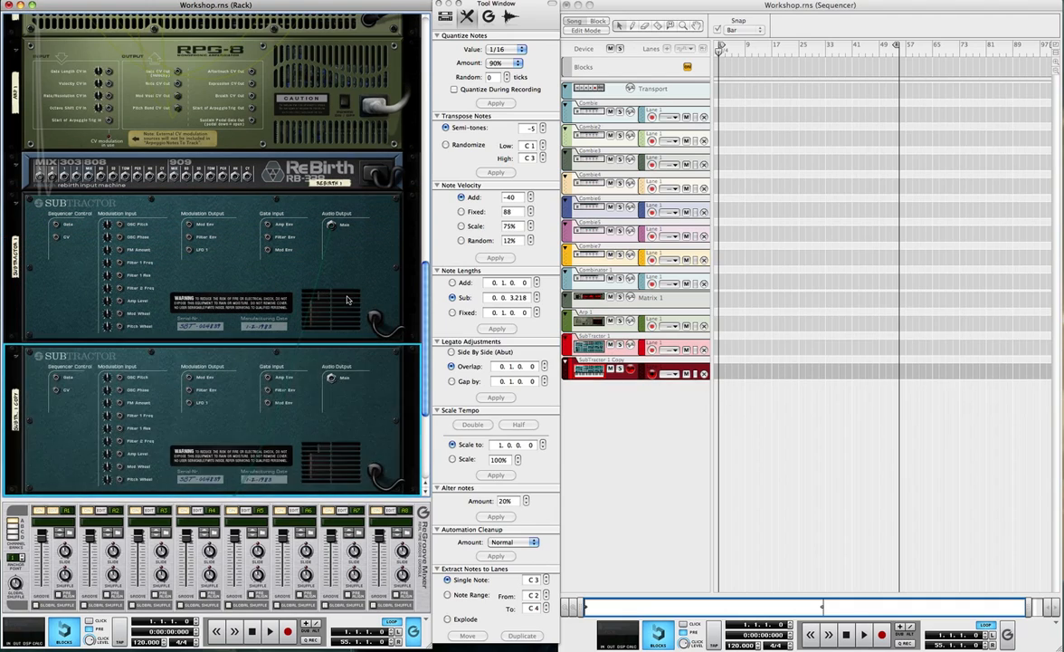
scroll(176, 221, "down", 2)
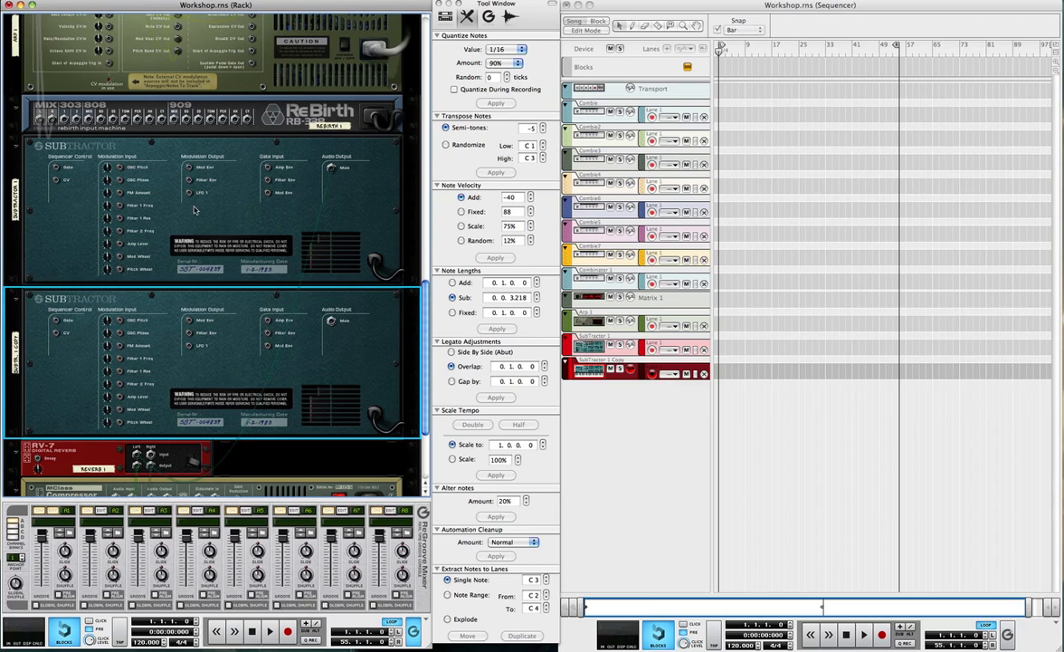
left_click_drag(187, 192, 125, 345)
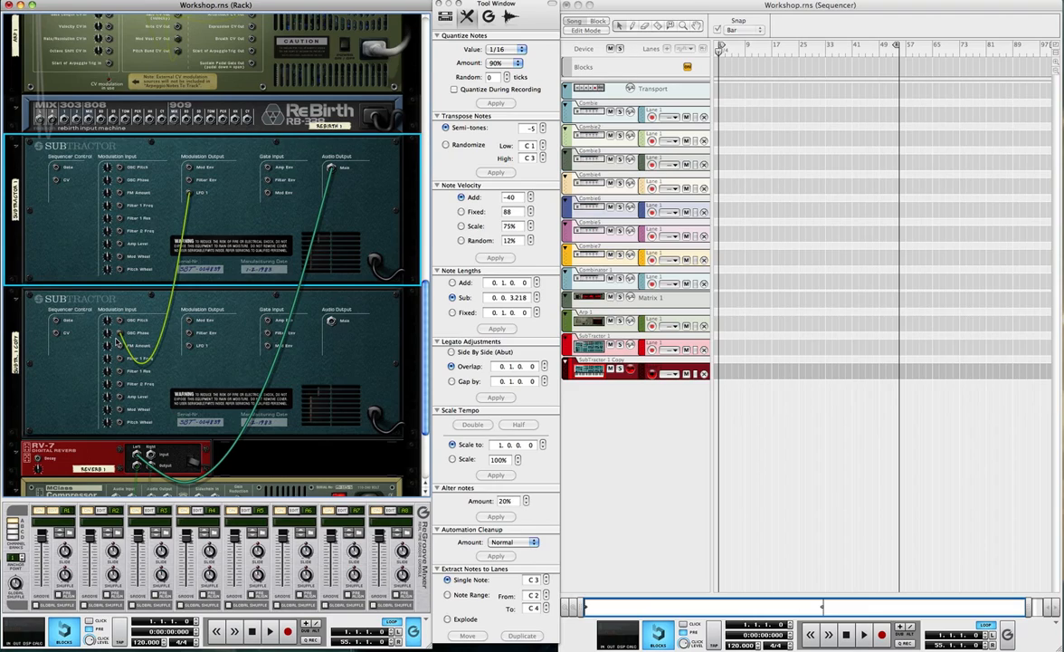
left_click_drag(118, 336, 109, 319)
Look over the rear of the rack and select the RV-7 reverb and MClass Compressor in turn to examine their cables.
scroll(137, 291, "up", 15)
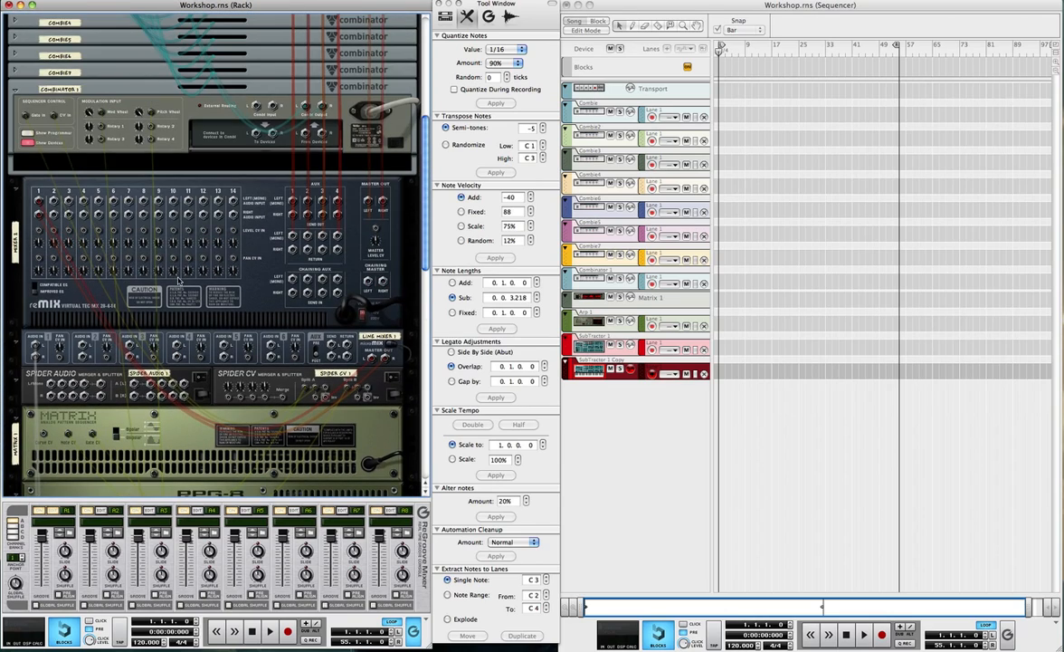
scroll(56, 205, "down", 15)
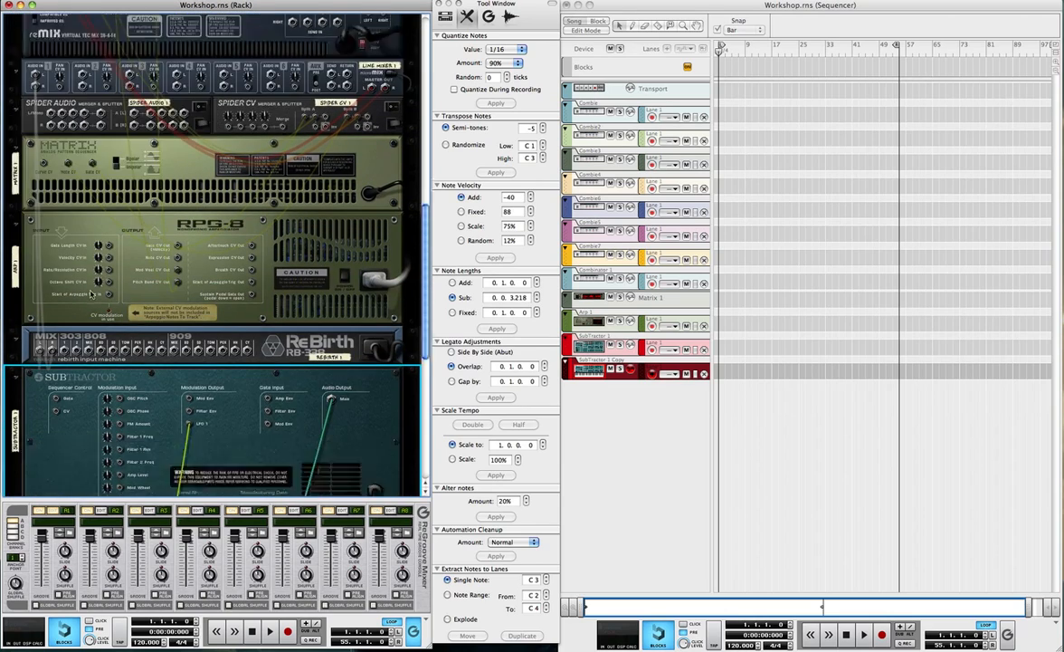
scroll(101, 302, "down", 5)
left_click(89, 327)
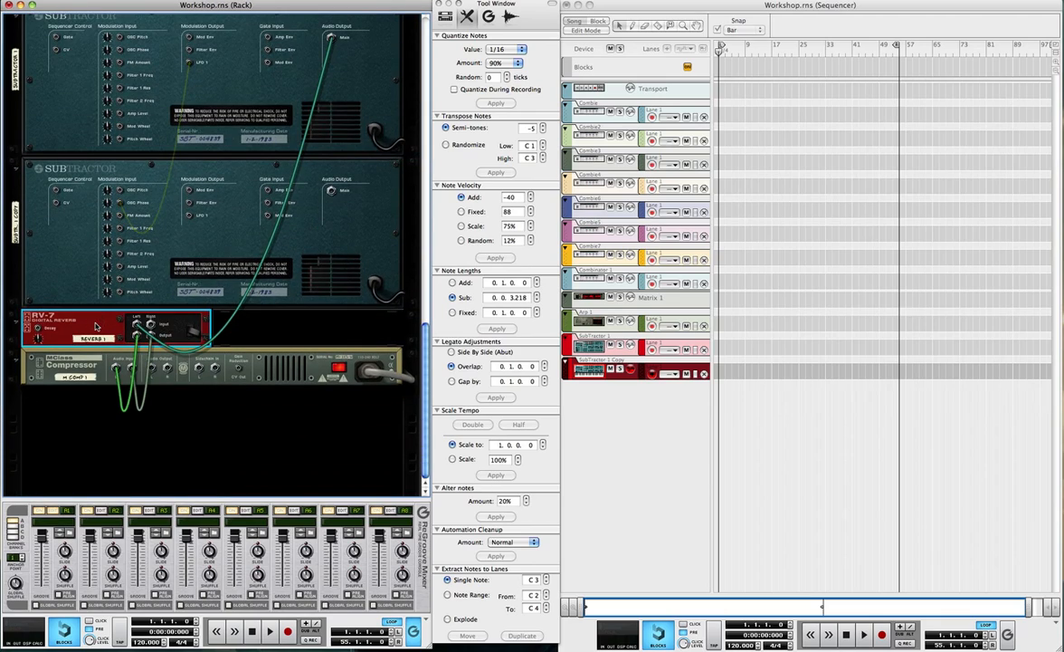
left_click(254, 358)
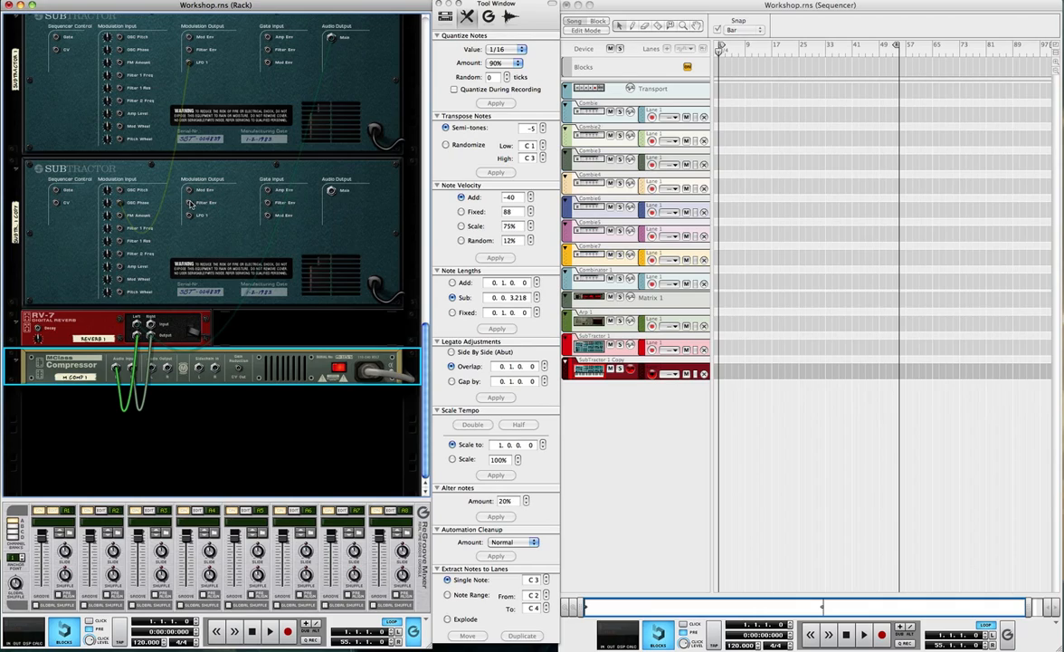
Examine the modulation cable between the SubTractor copy and the original by selecting each, and flip the rack to the front.
mouse_move(189, 203)
left_mouse_down()
mouse_move(193, 243)
mouse_move(190, 217)
left_mouse_up()
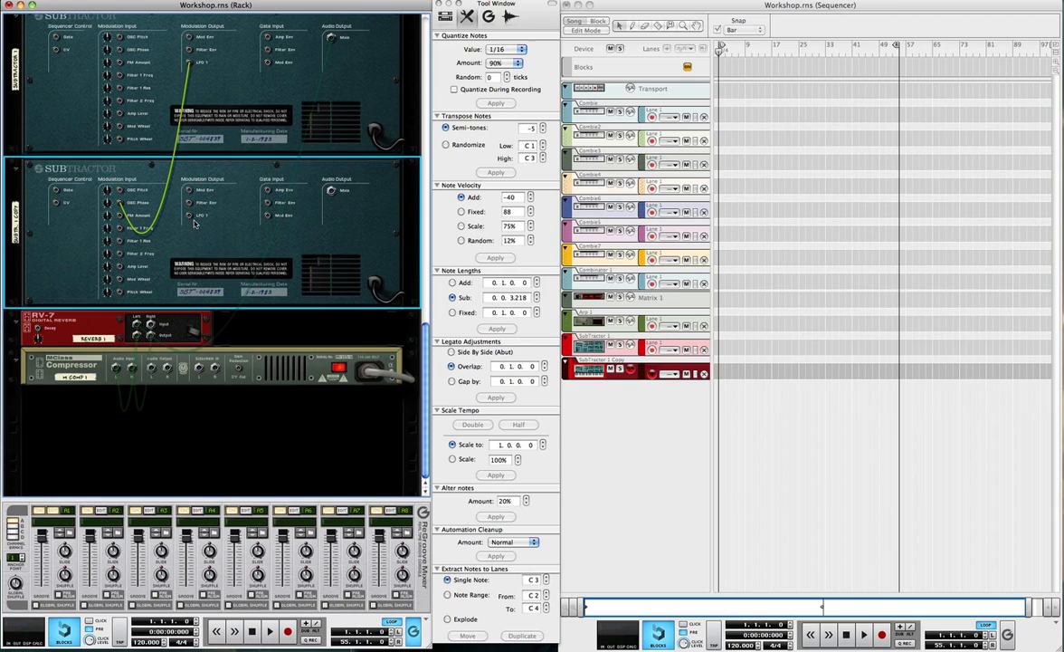
scroll(185, 248, "up", 1)
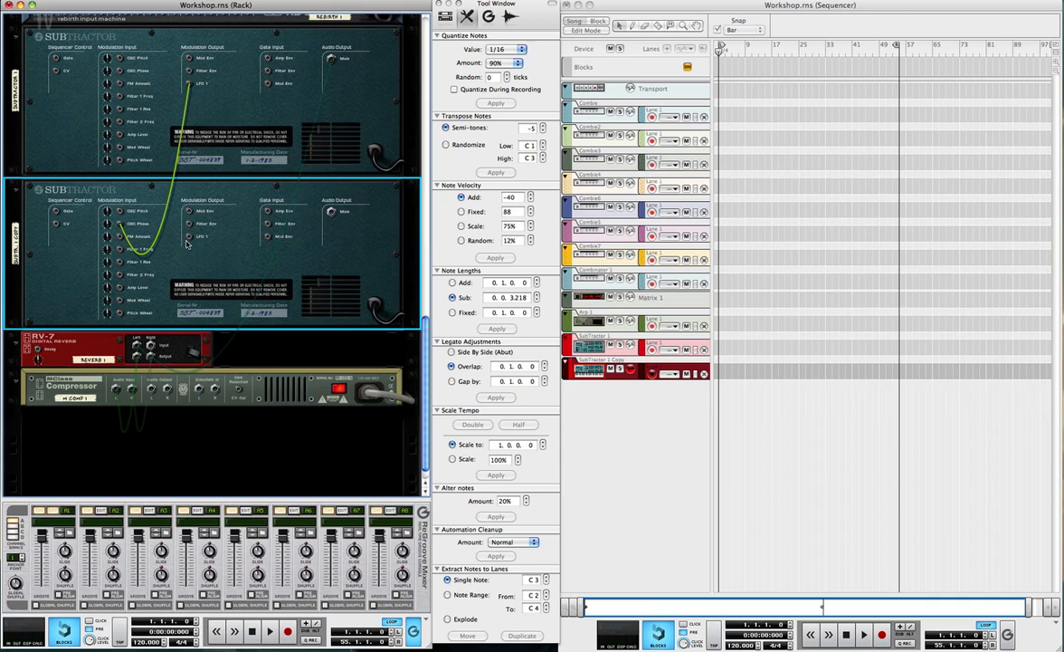
left_click_drag(187, 236, 190, 210)
scroll(136, 145, "up", 1)
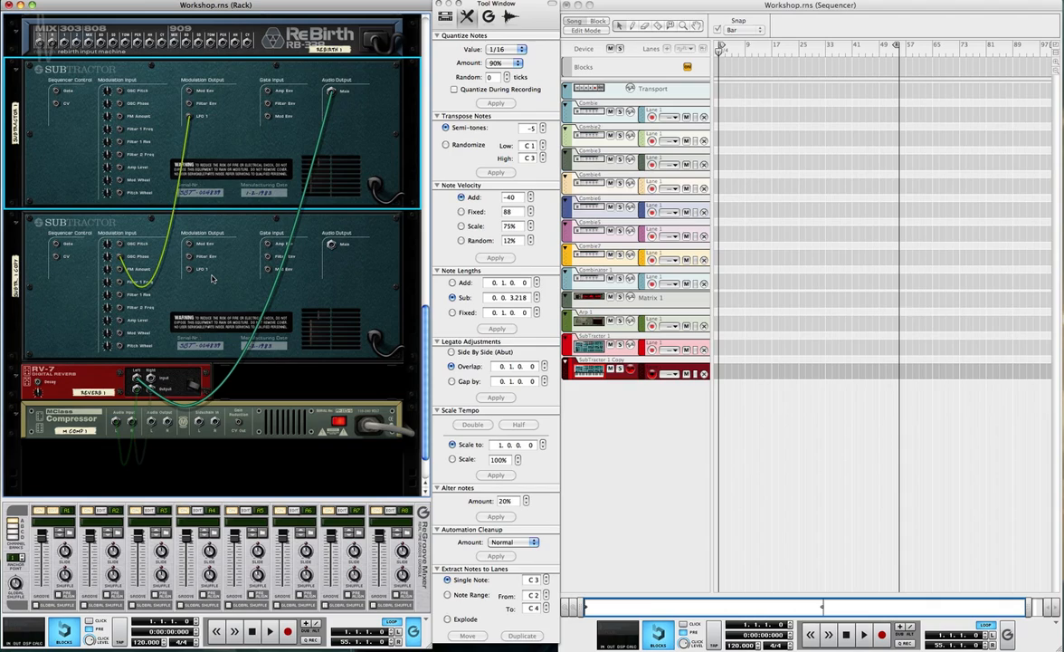
key("Tab")
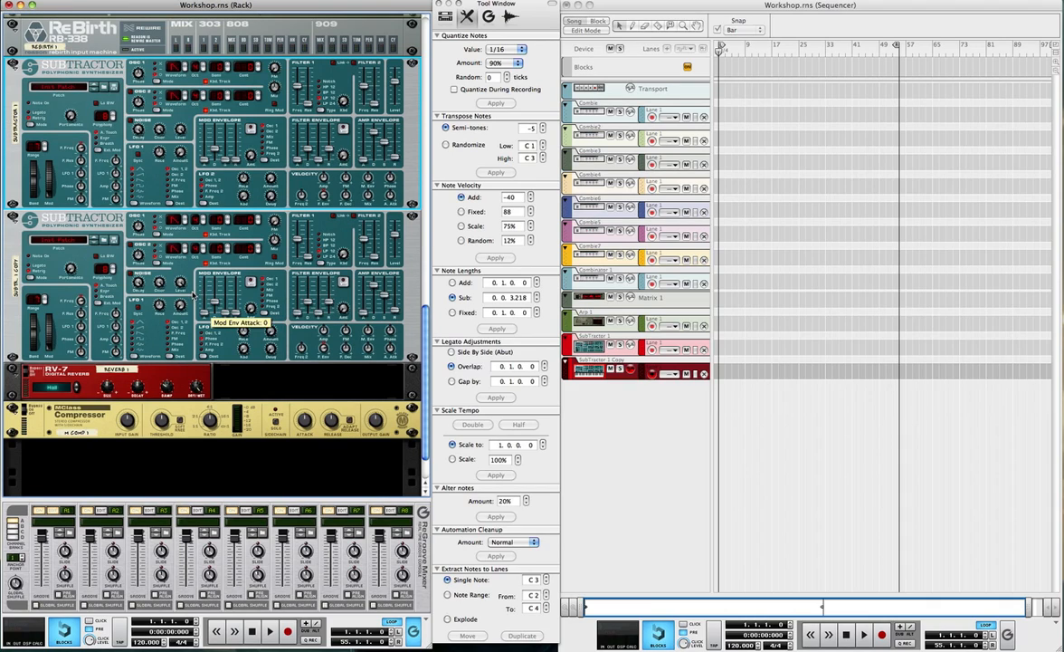